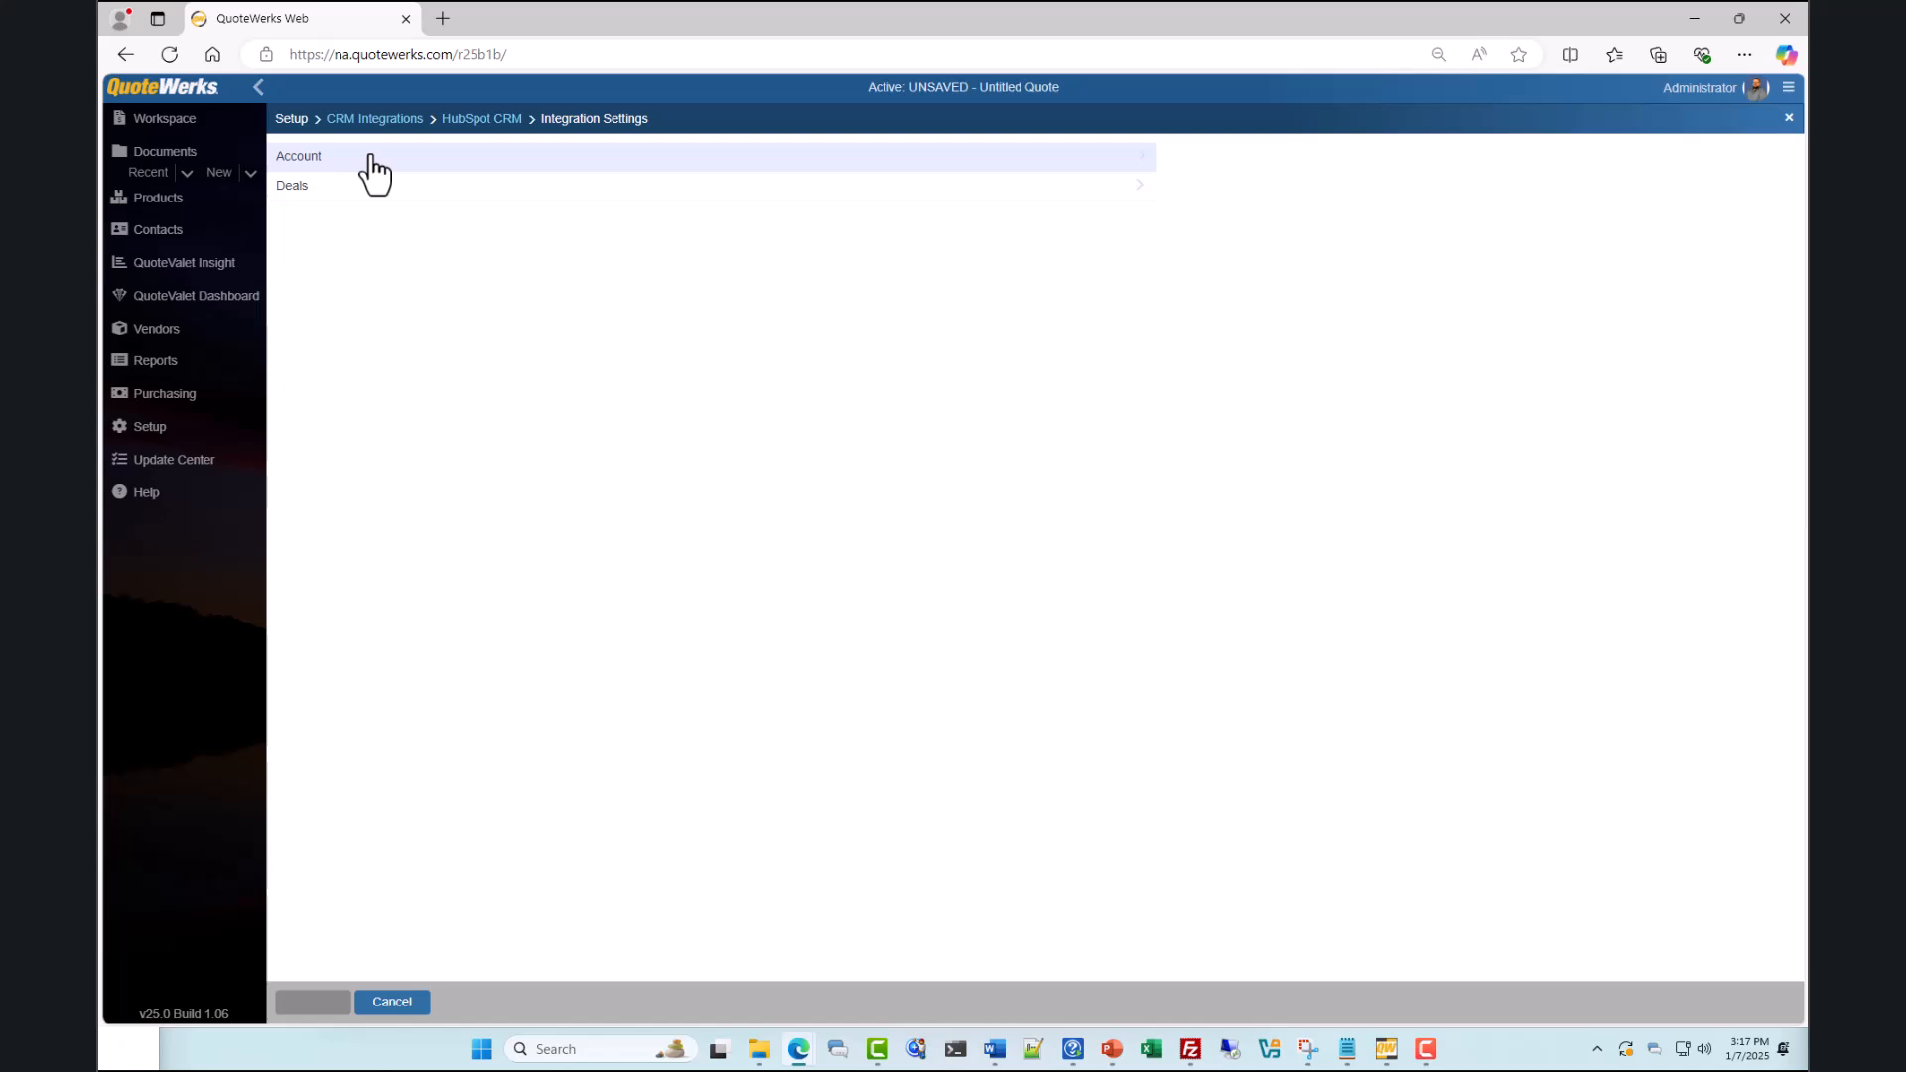
# Request user access to HubSpot from the integration's account settings and authorize the connection with the qw account
pyautogui.click(373, 159)
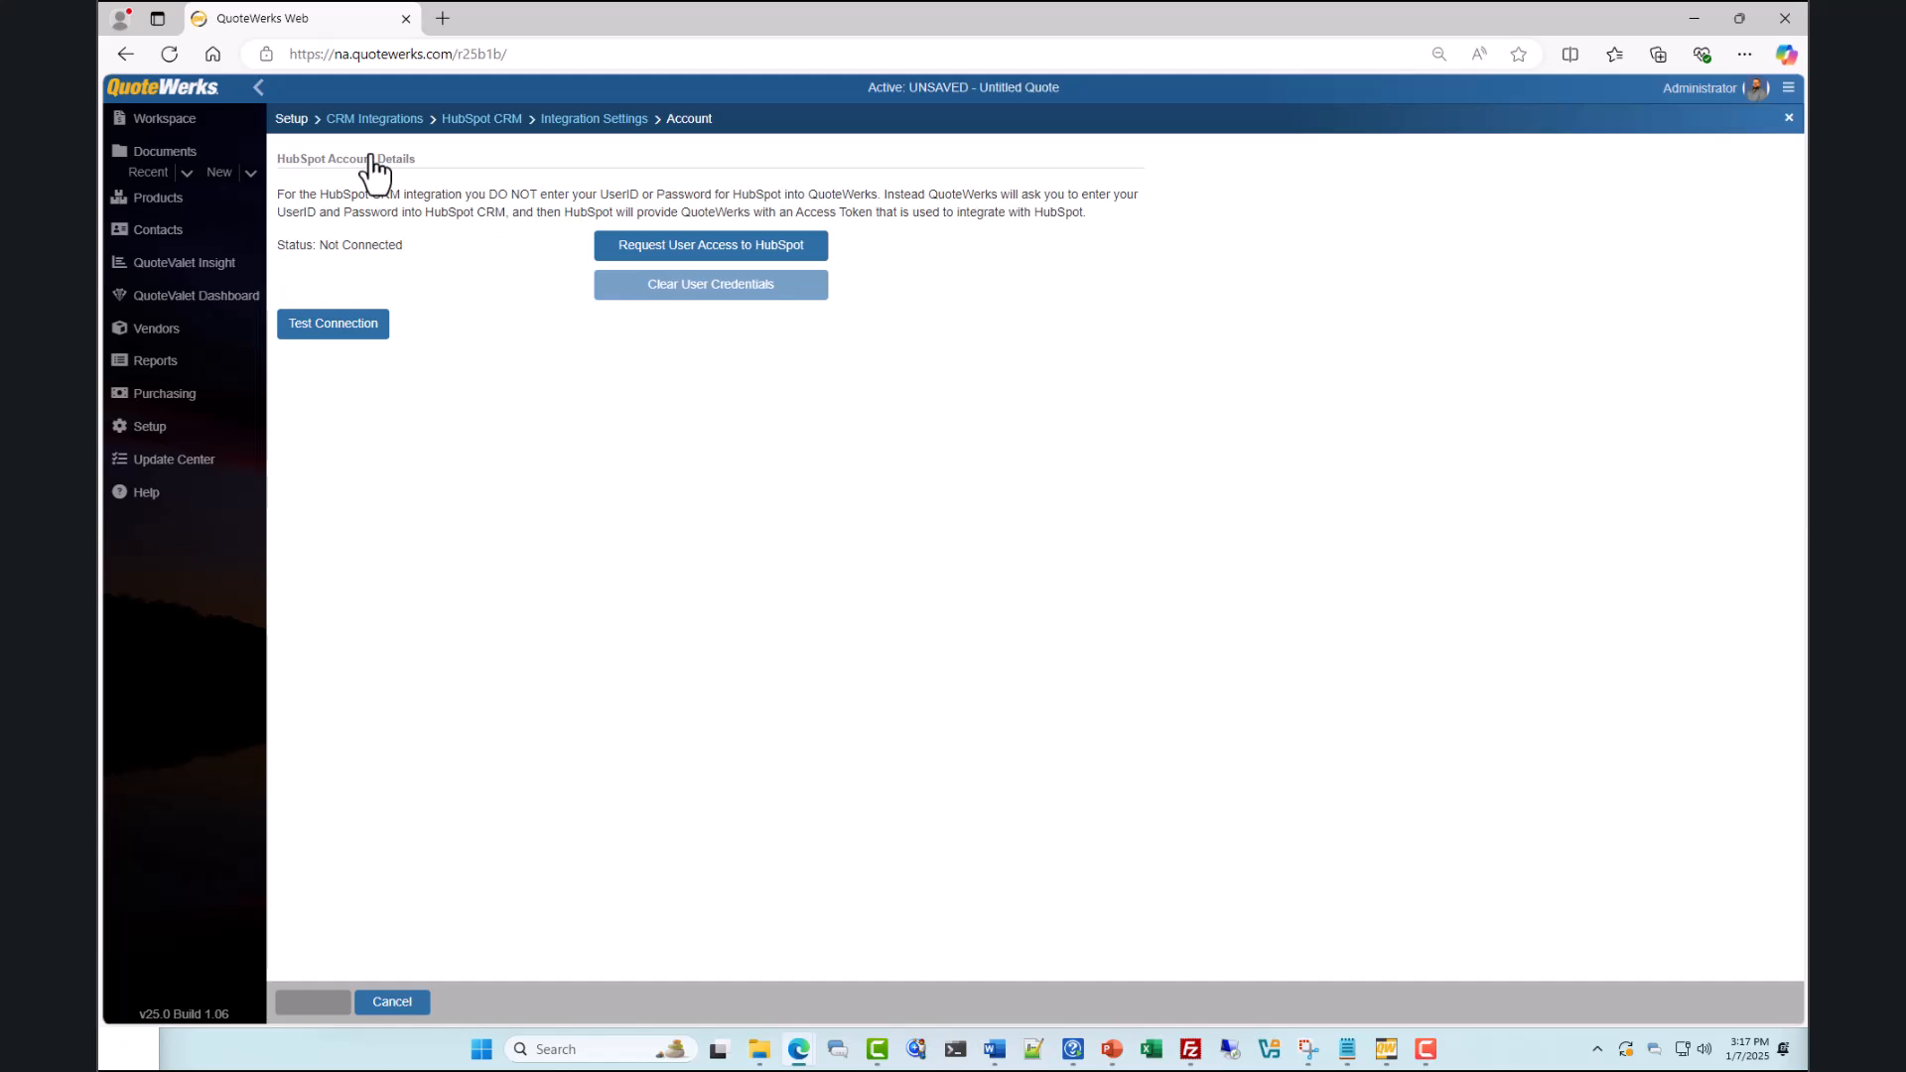
pyautogui.click(635, 253)
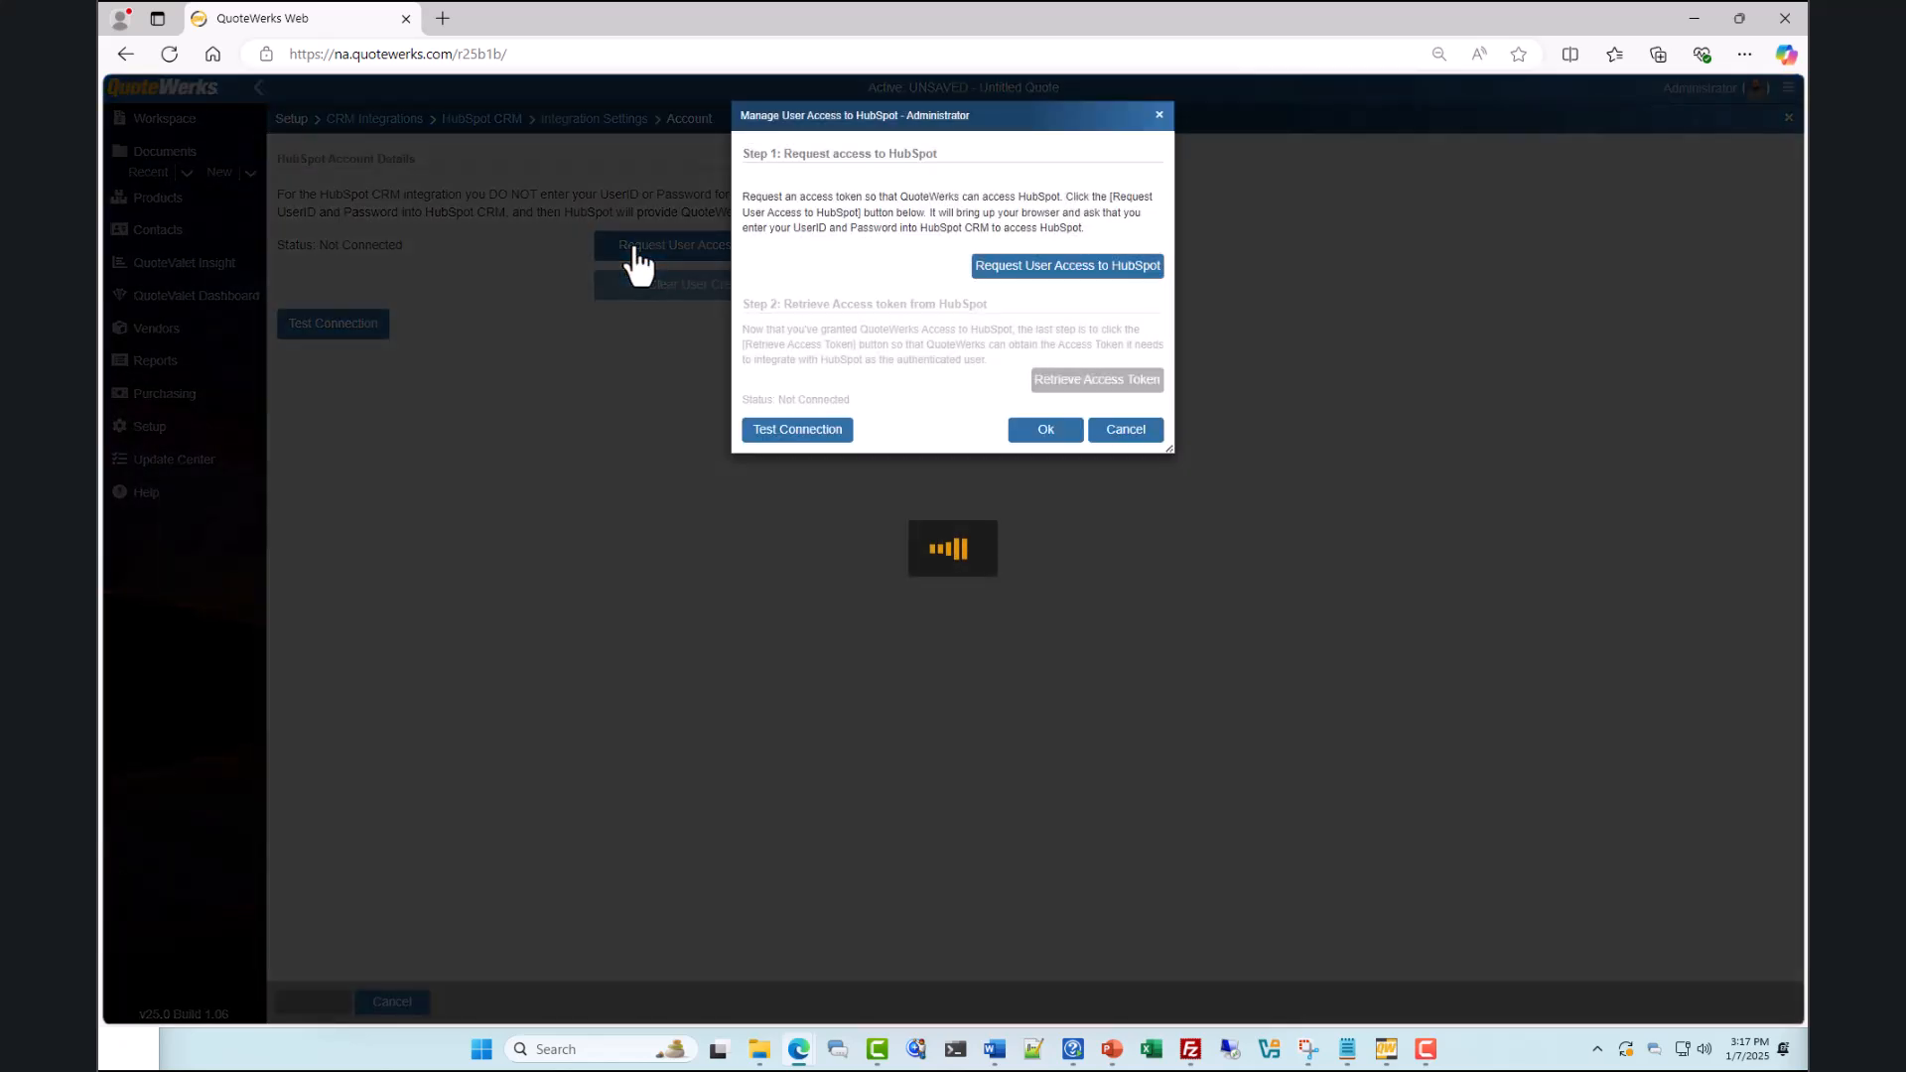
pyautogui.click(1044, 274)
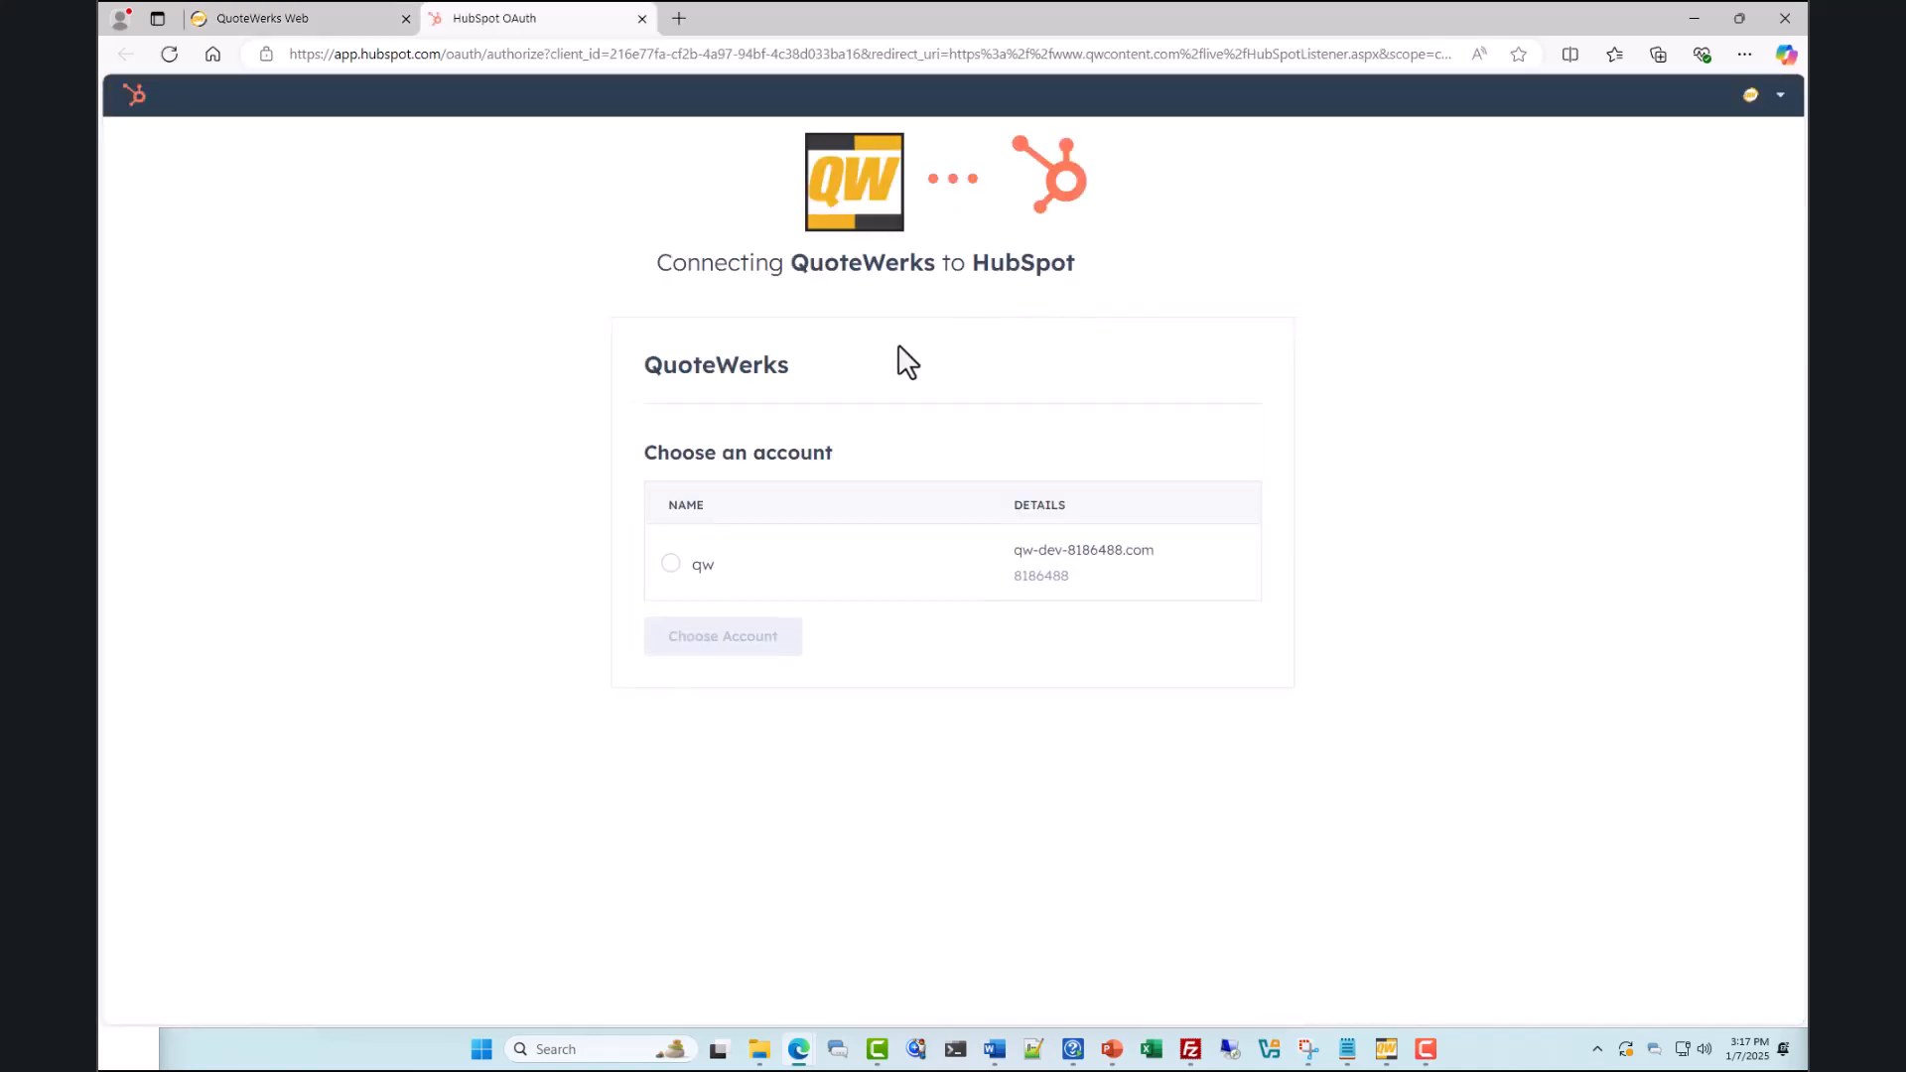
pyautogui.click(670, 565)
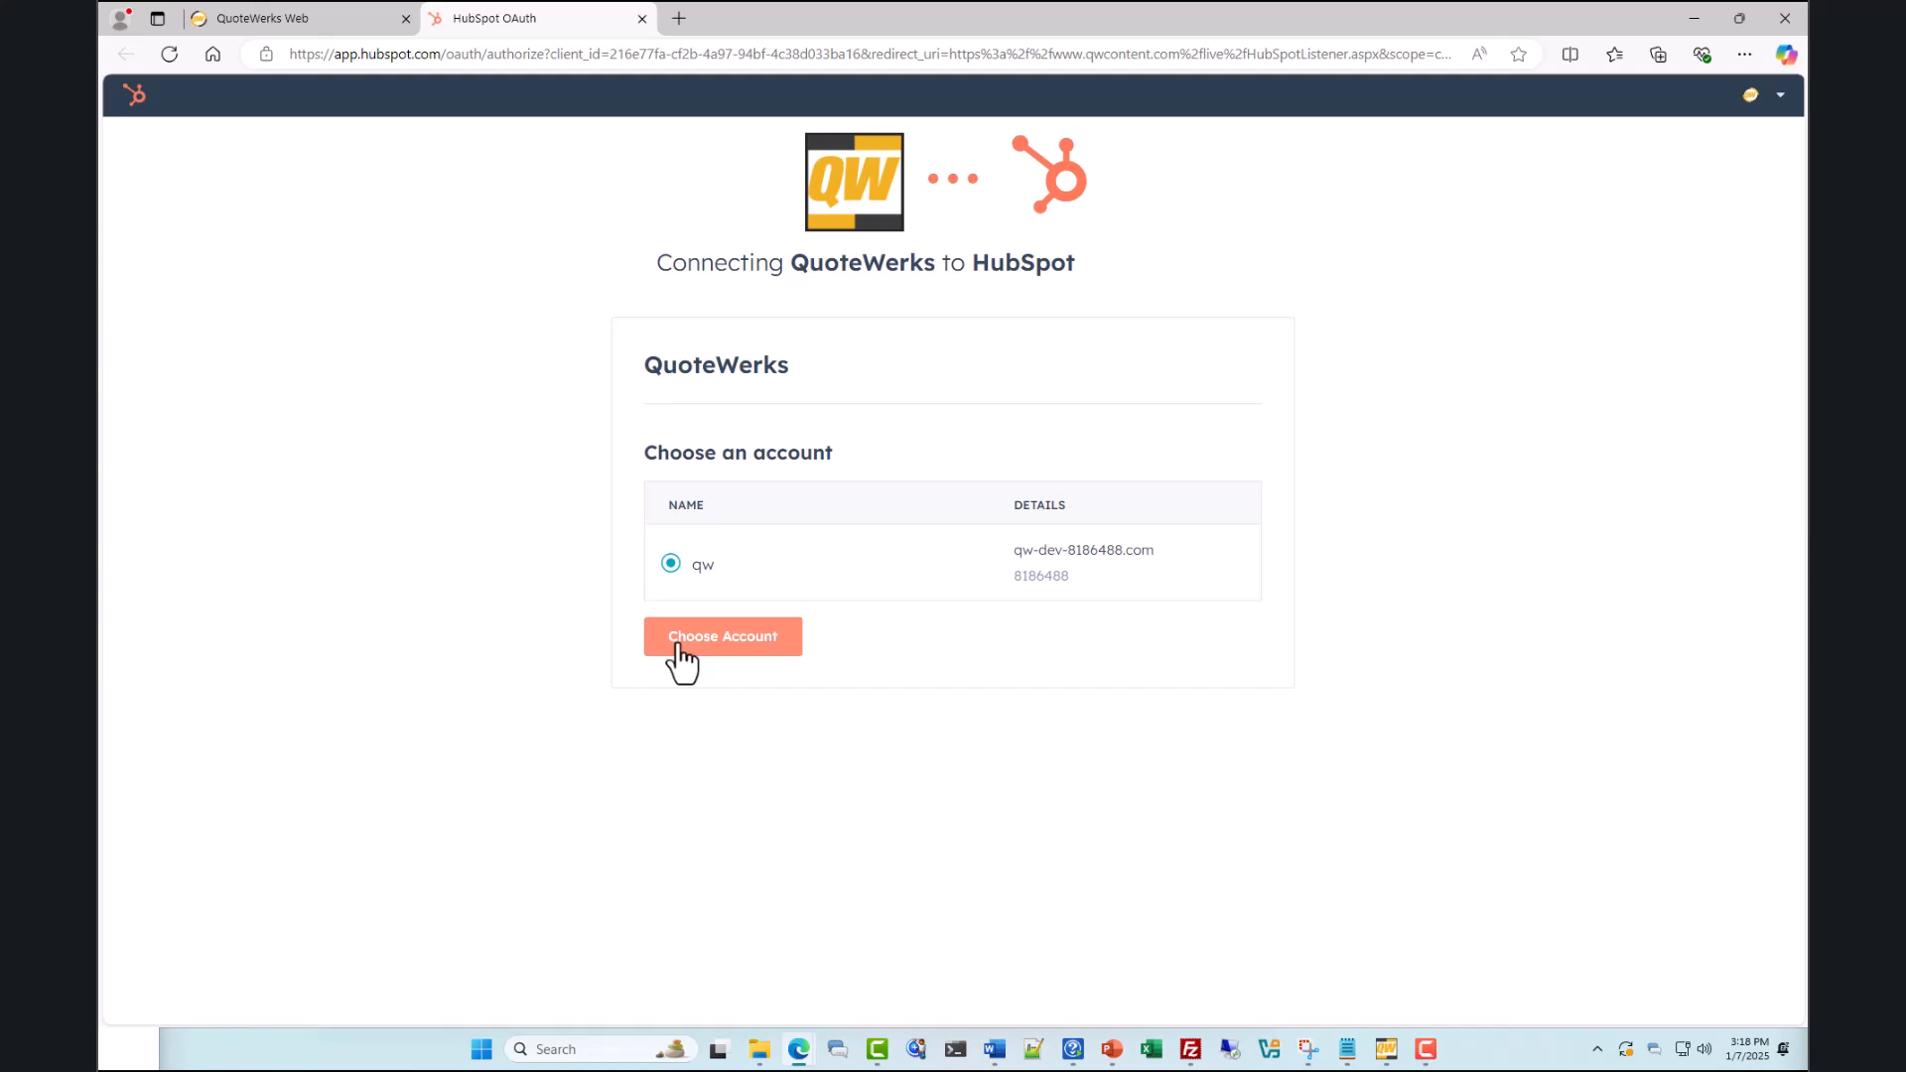
pyautogui.click(681, 640)
pyautogui.click(681, 606)
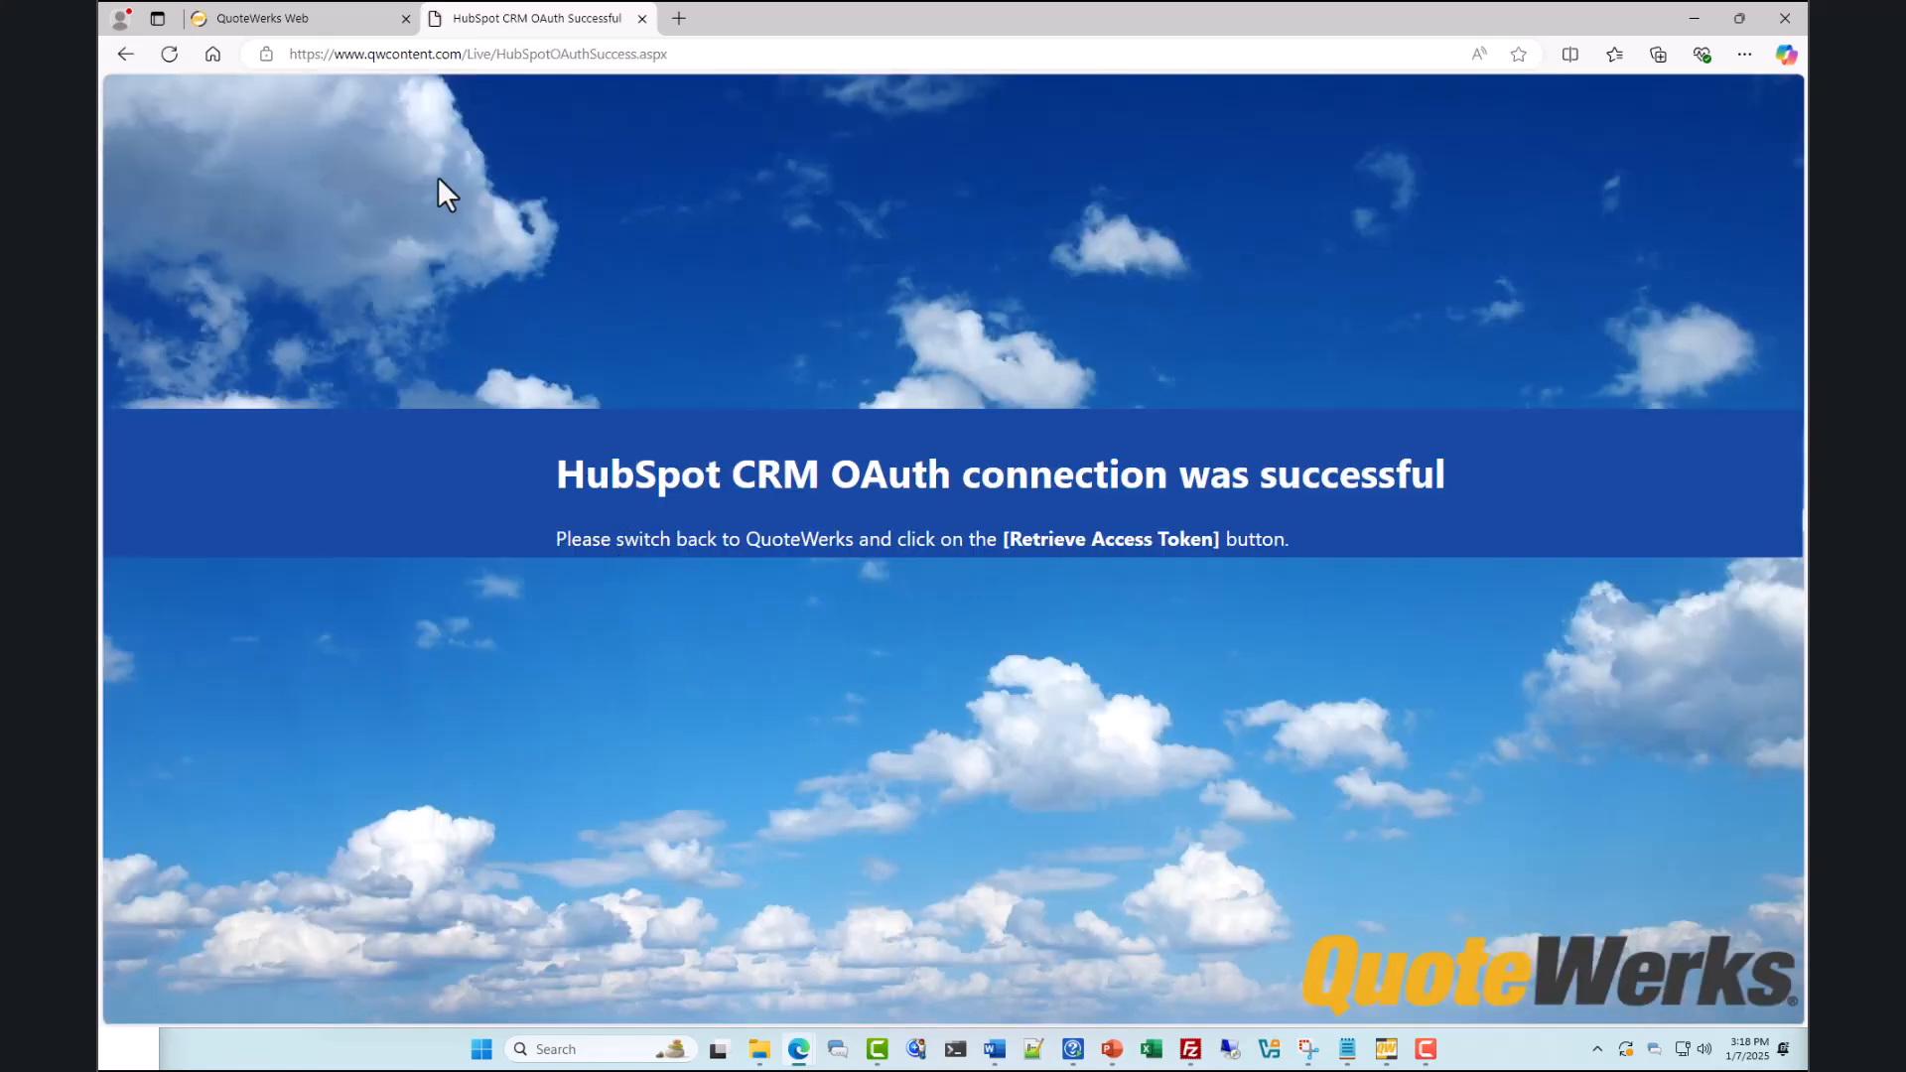
# Return to QuoteWerks, retrieve the HubSpot access token, and test the connection before accepting the user access setup
pyautogui.click(360, 40)
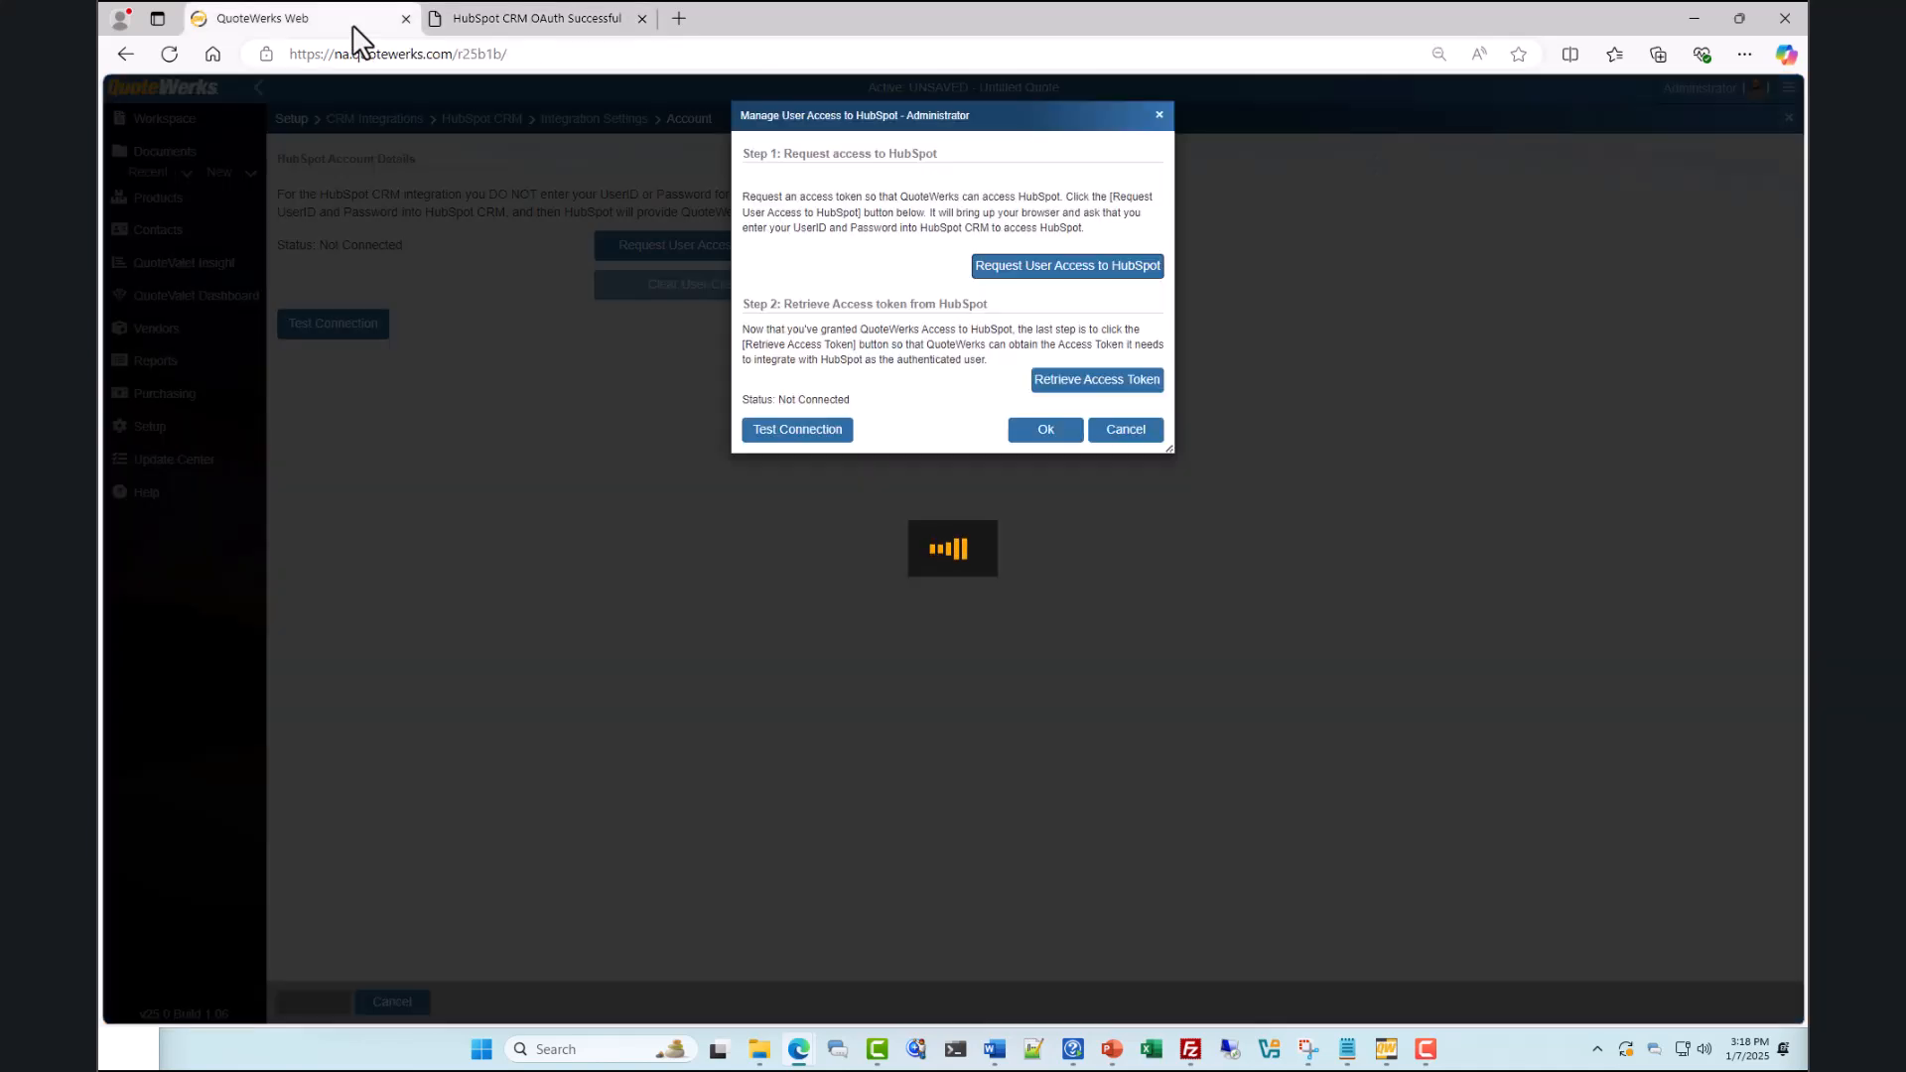
pyautogui.click(1083, 382)
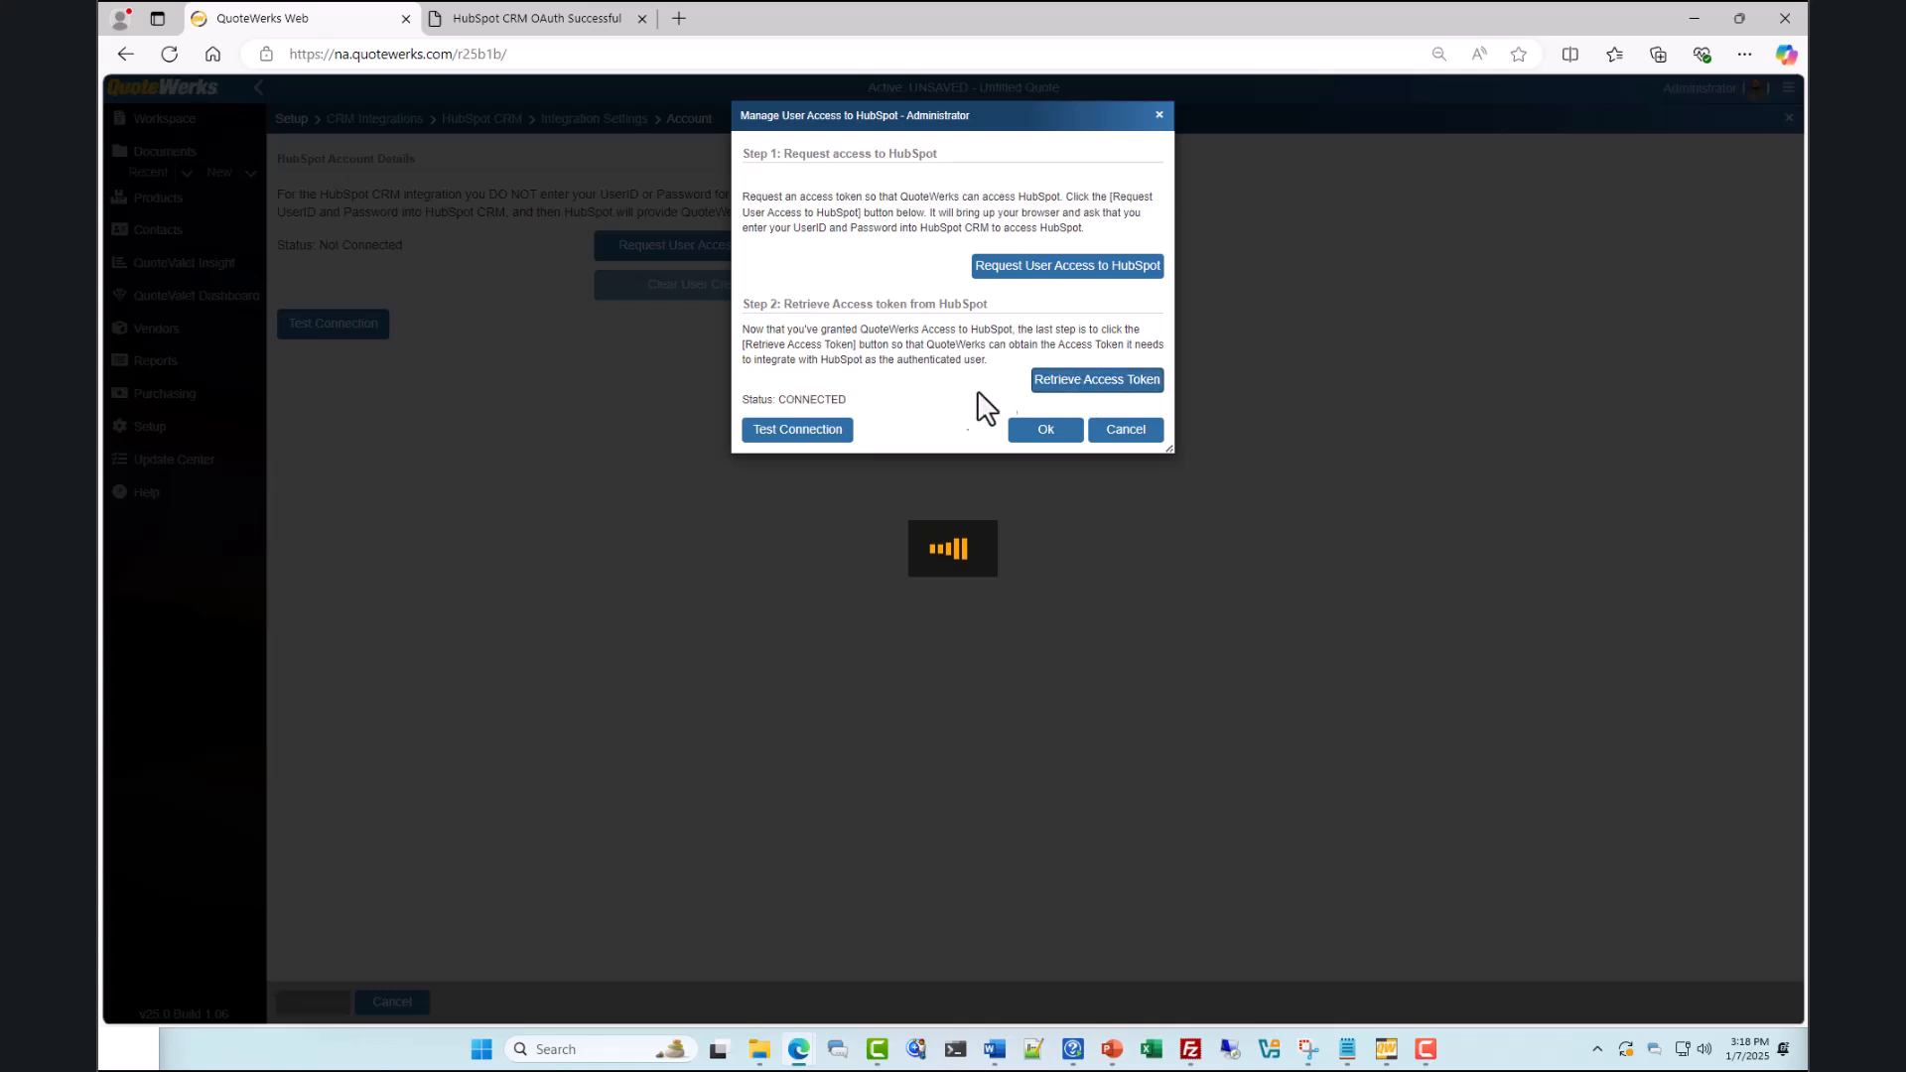
pyautogui.click(820, 435)
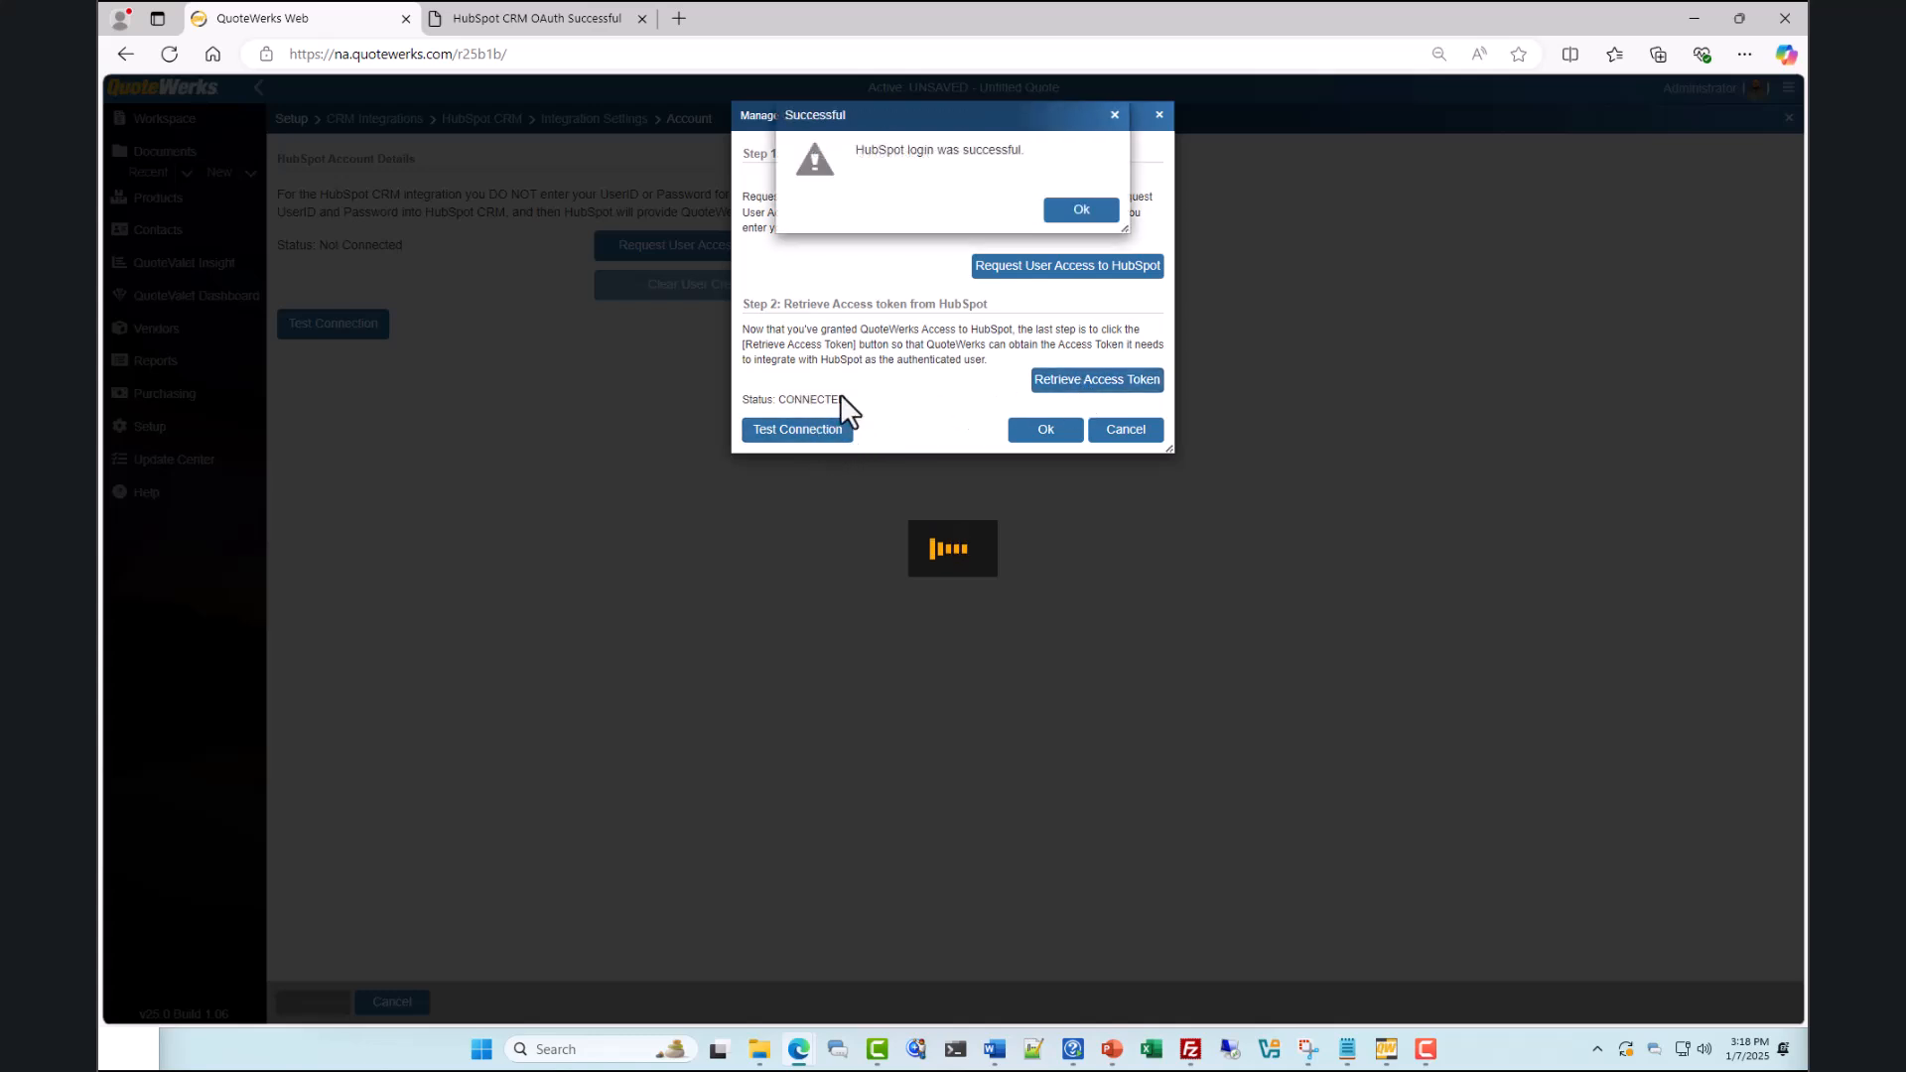
pyautogui.click(1081, 210)
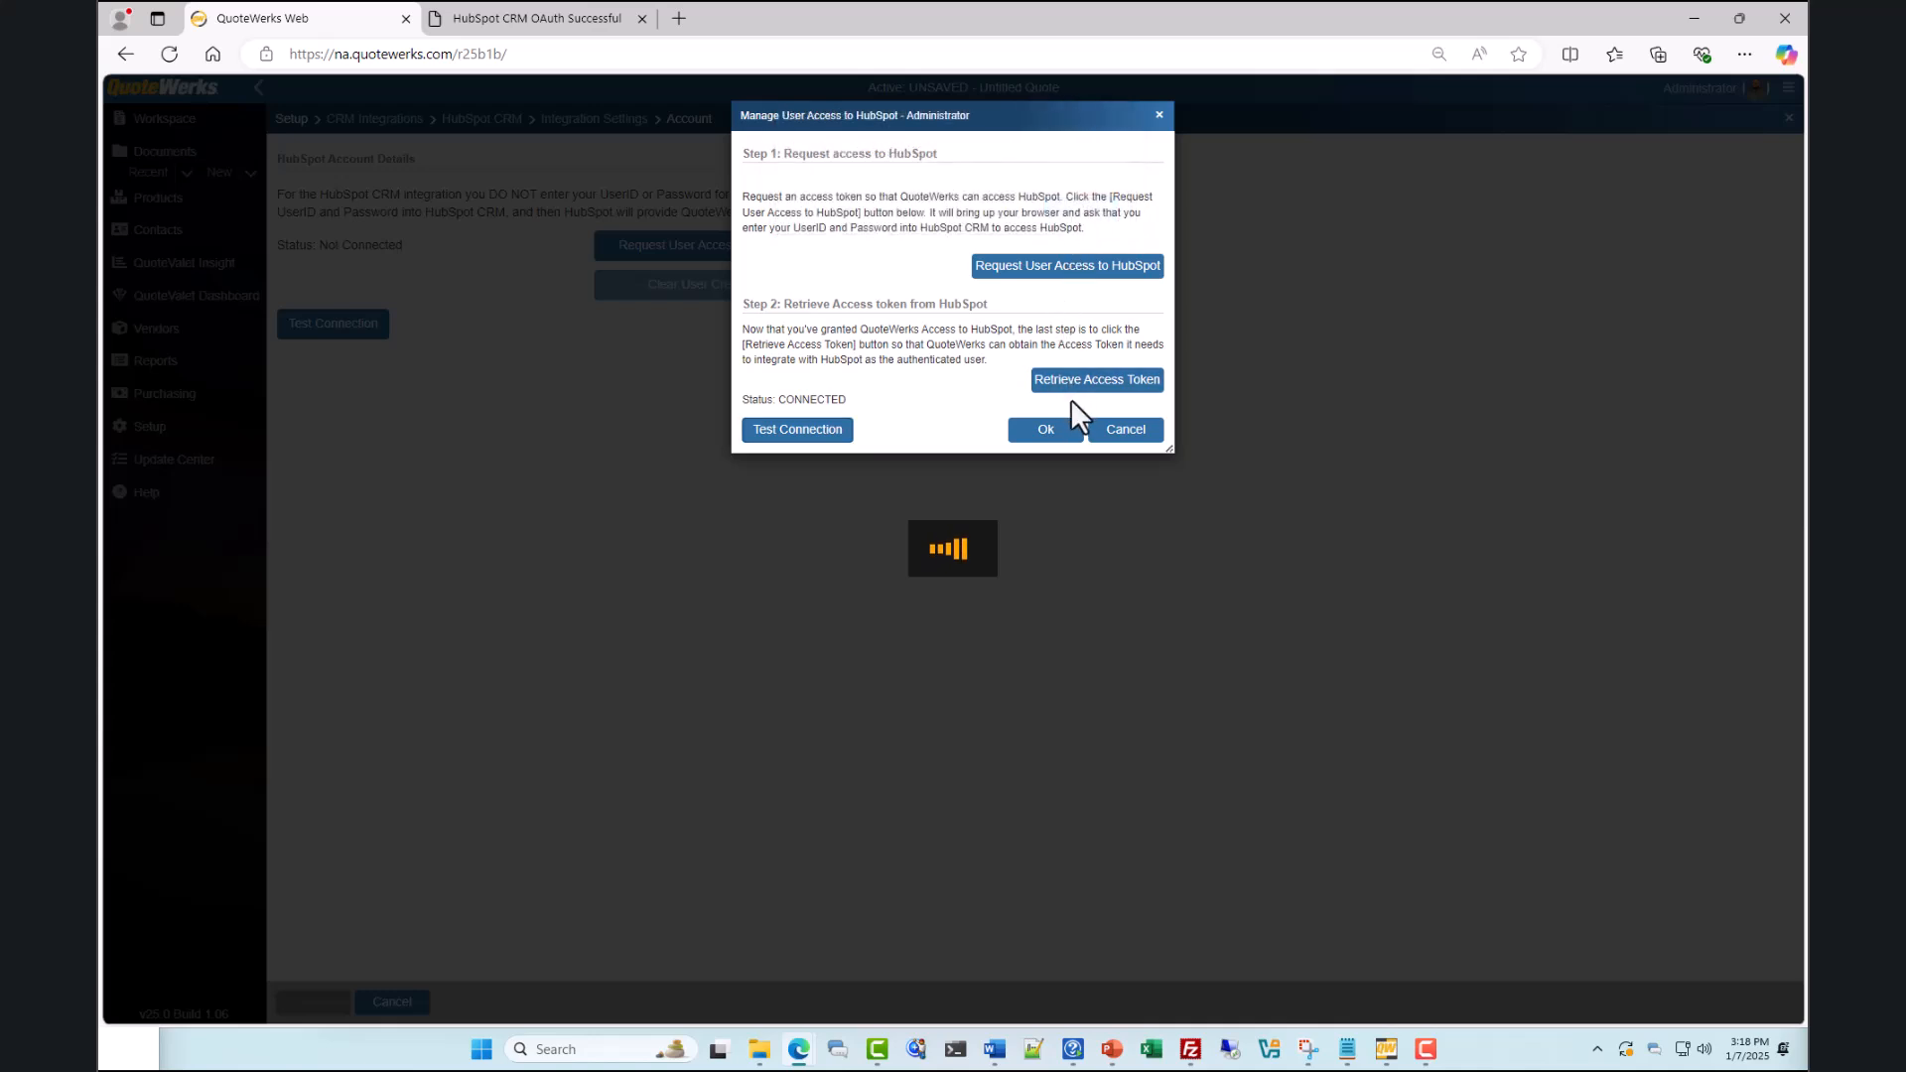
pyautogui.click(1067, 434)
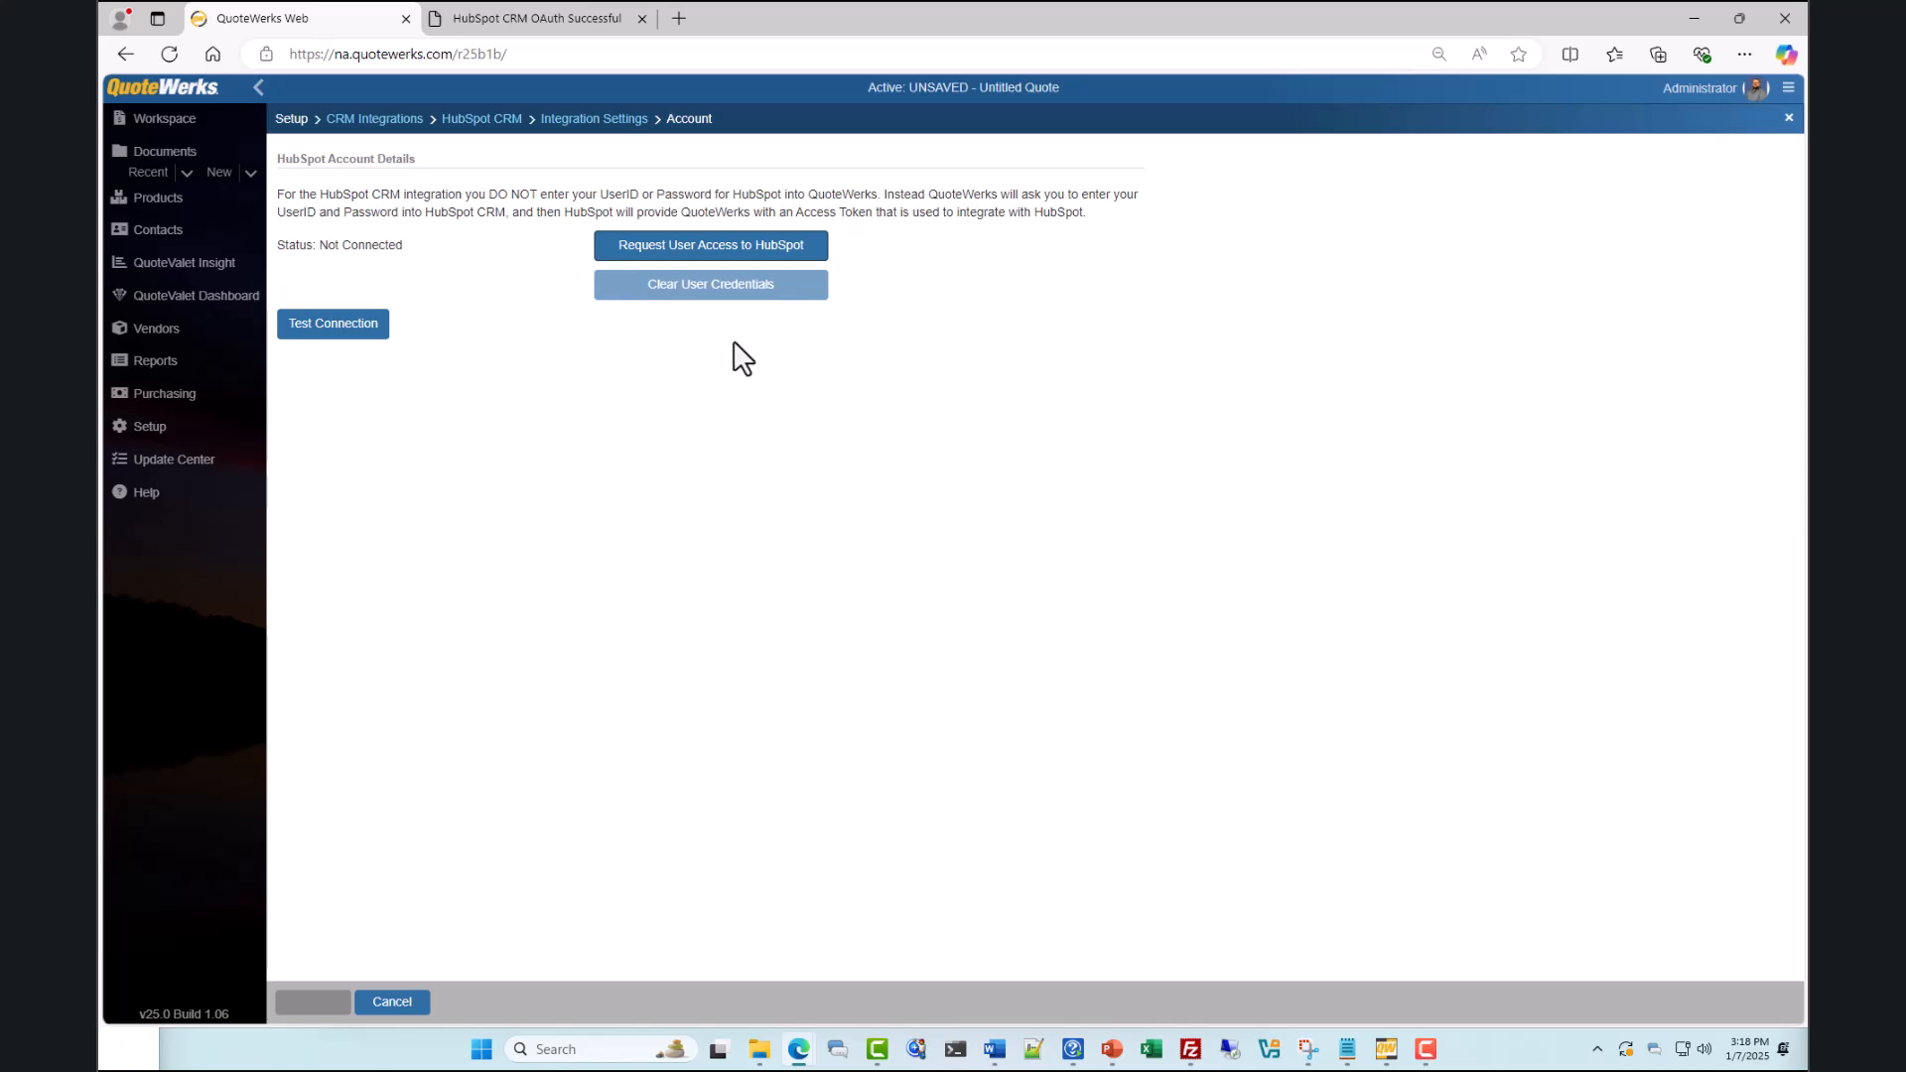
# Open the HubSpot Deals integration settings and review the choices for completing a deal to "Won"
pyautogui.click(568, 120)
pyautogui.click(317, 187)
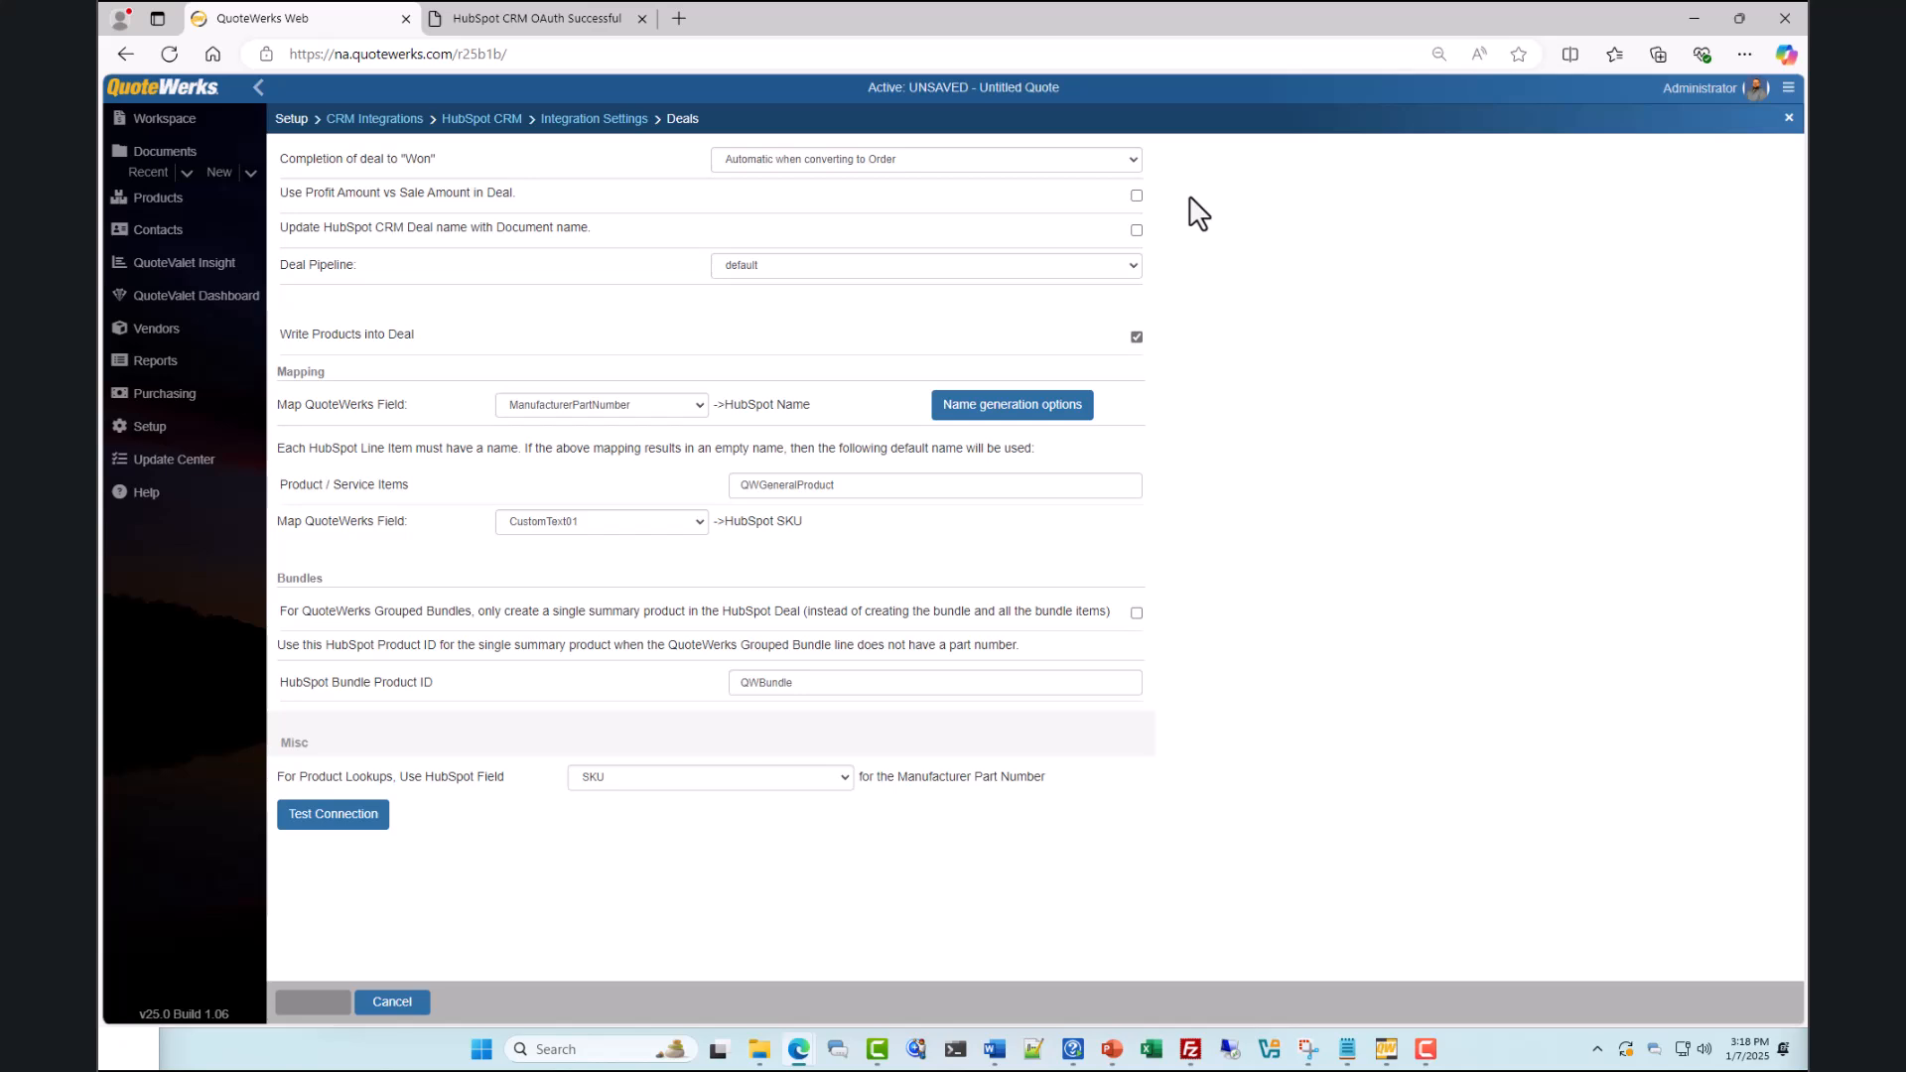
pyautogui.click(1133, 159)
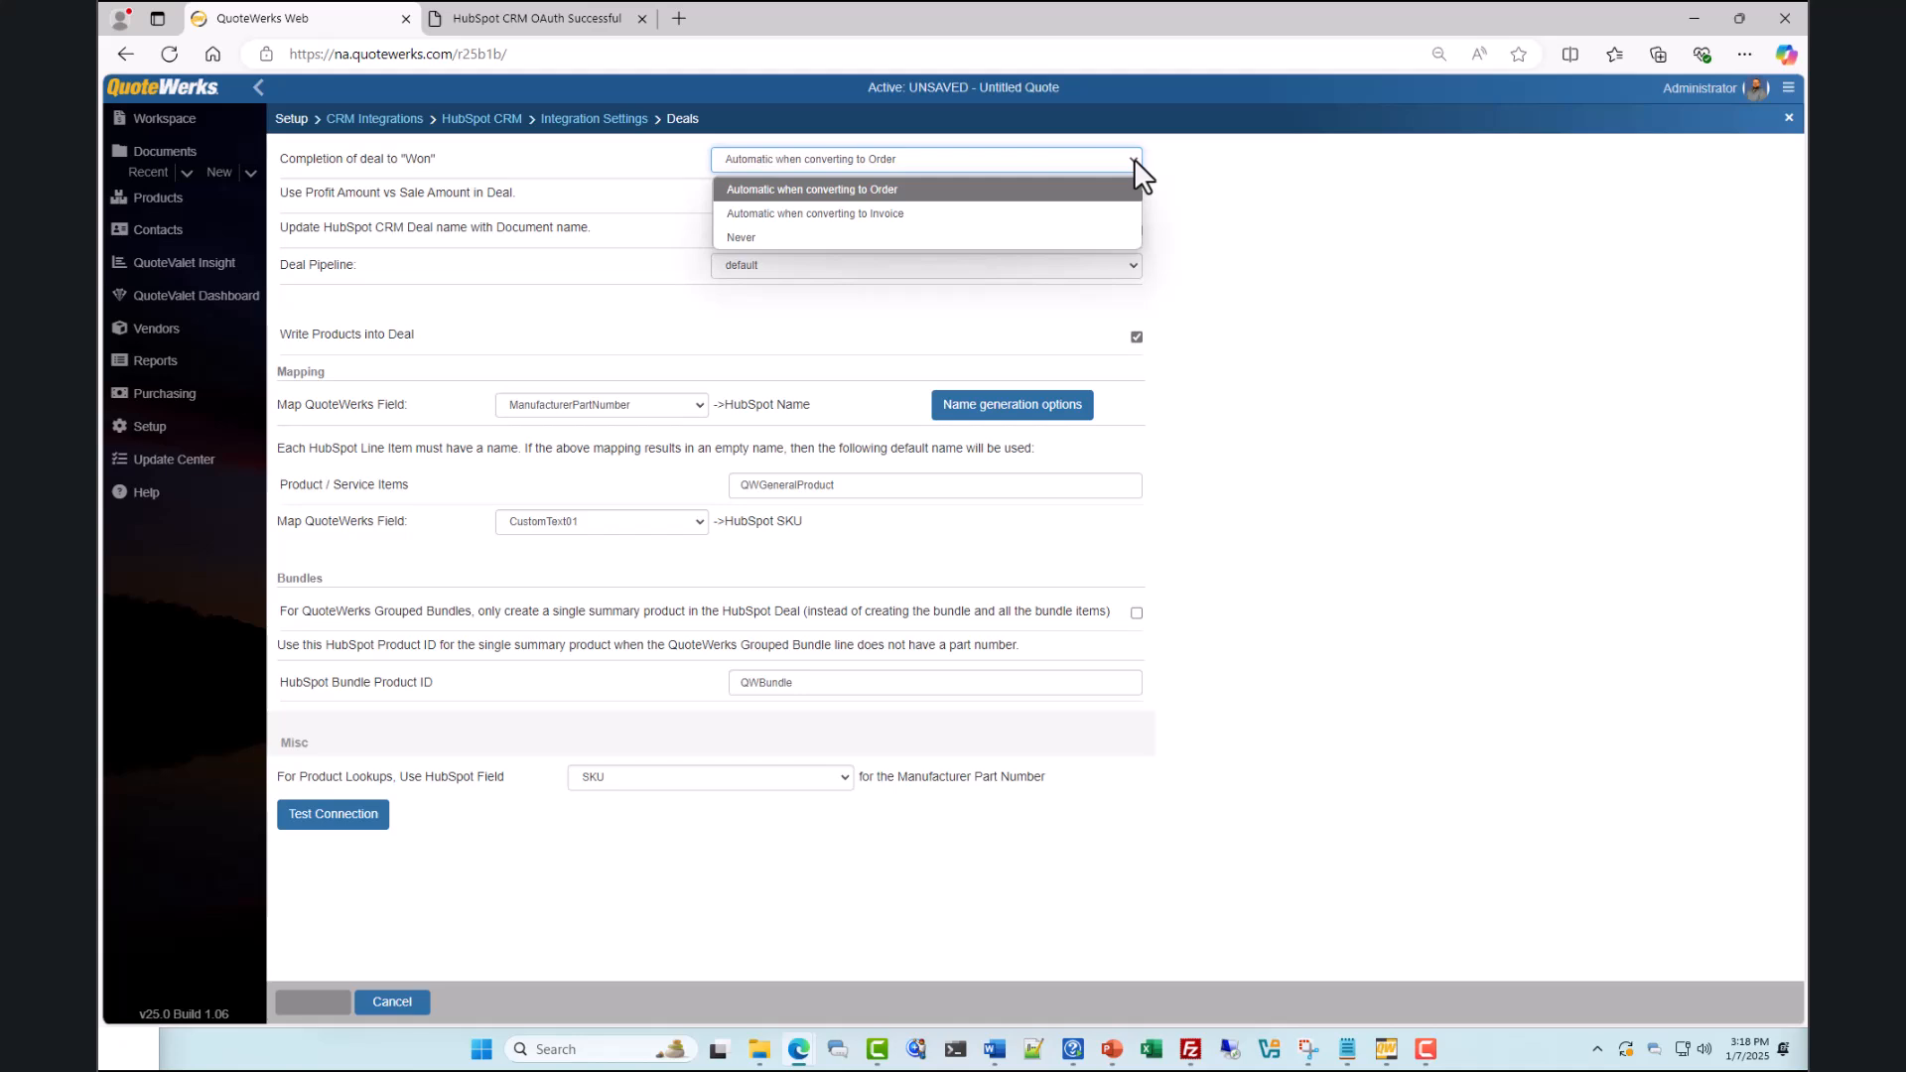
pyautogui.click(1134, 159)
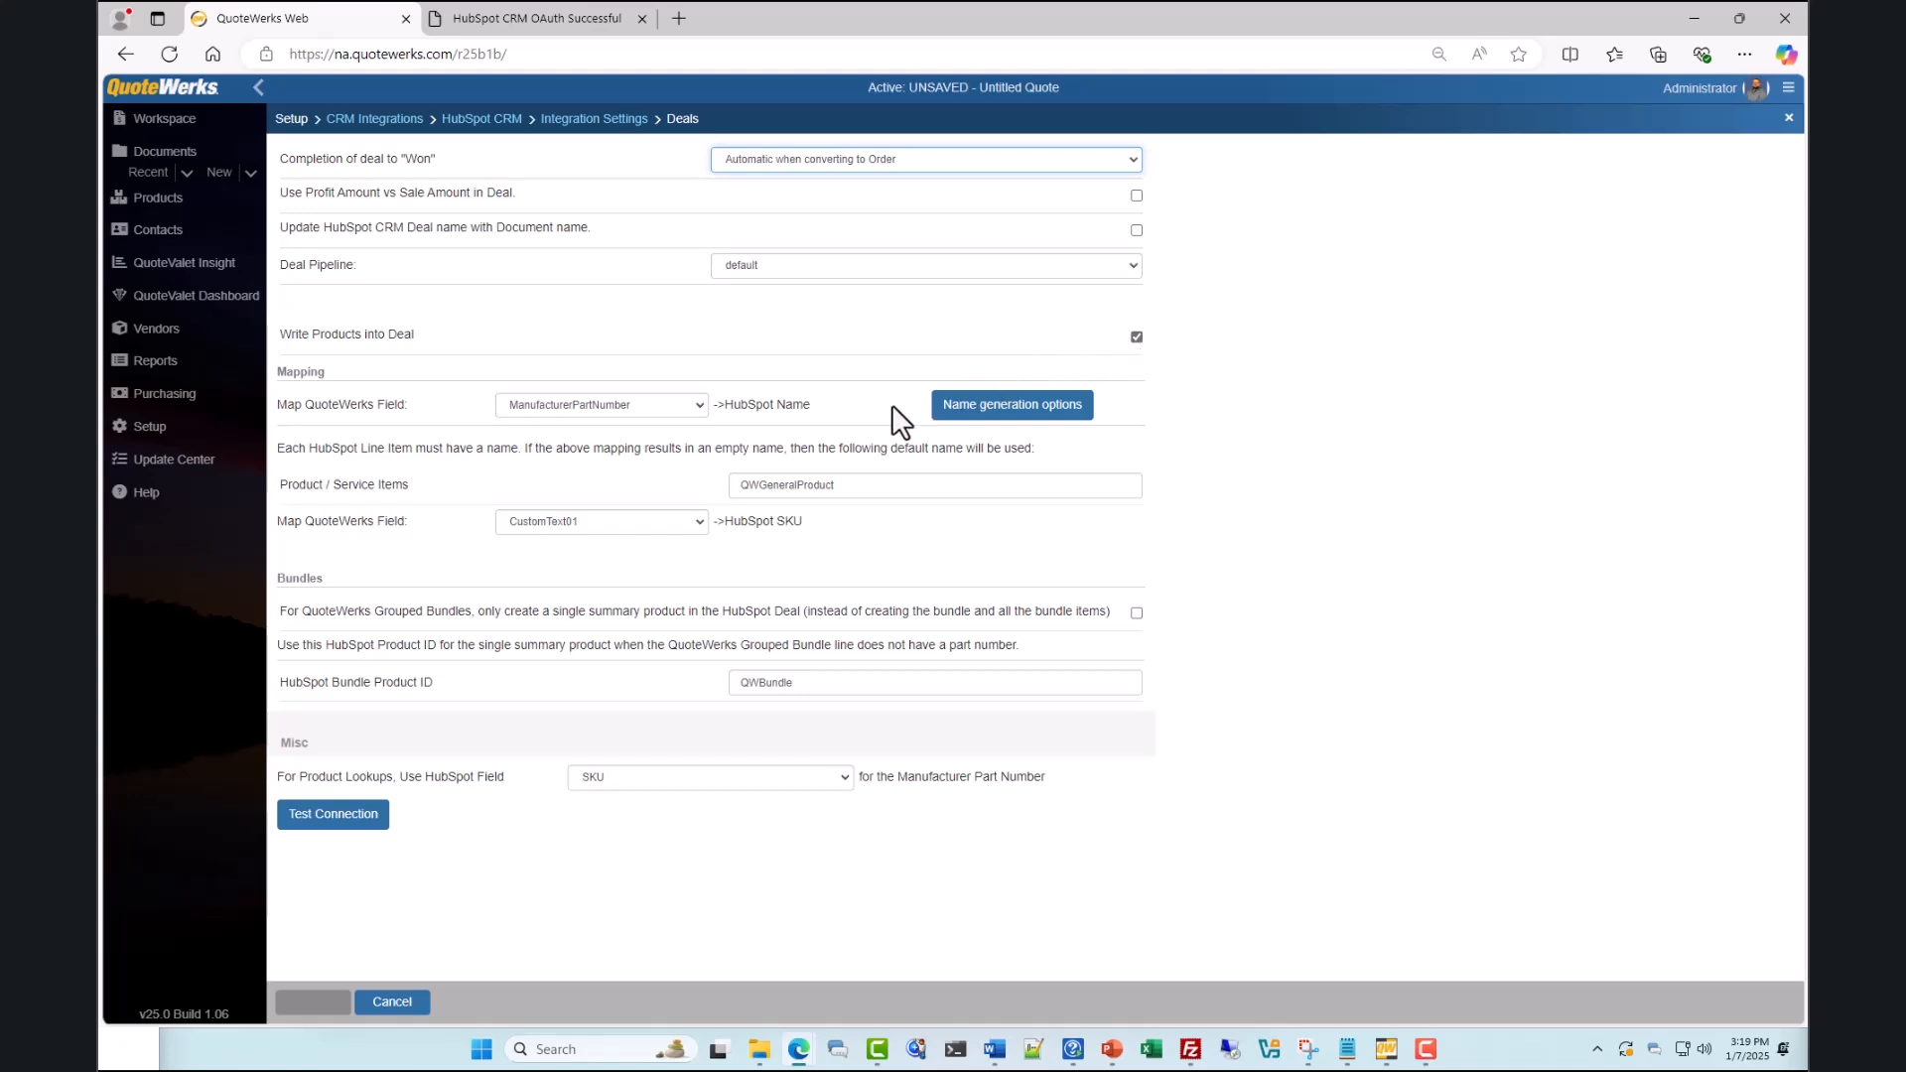
# Examine the fields available for the HubSpot Name mapping, the name auto-generation choices, and the default product/service item name
pyautogui.click(702, 404)
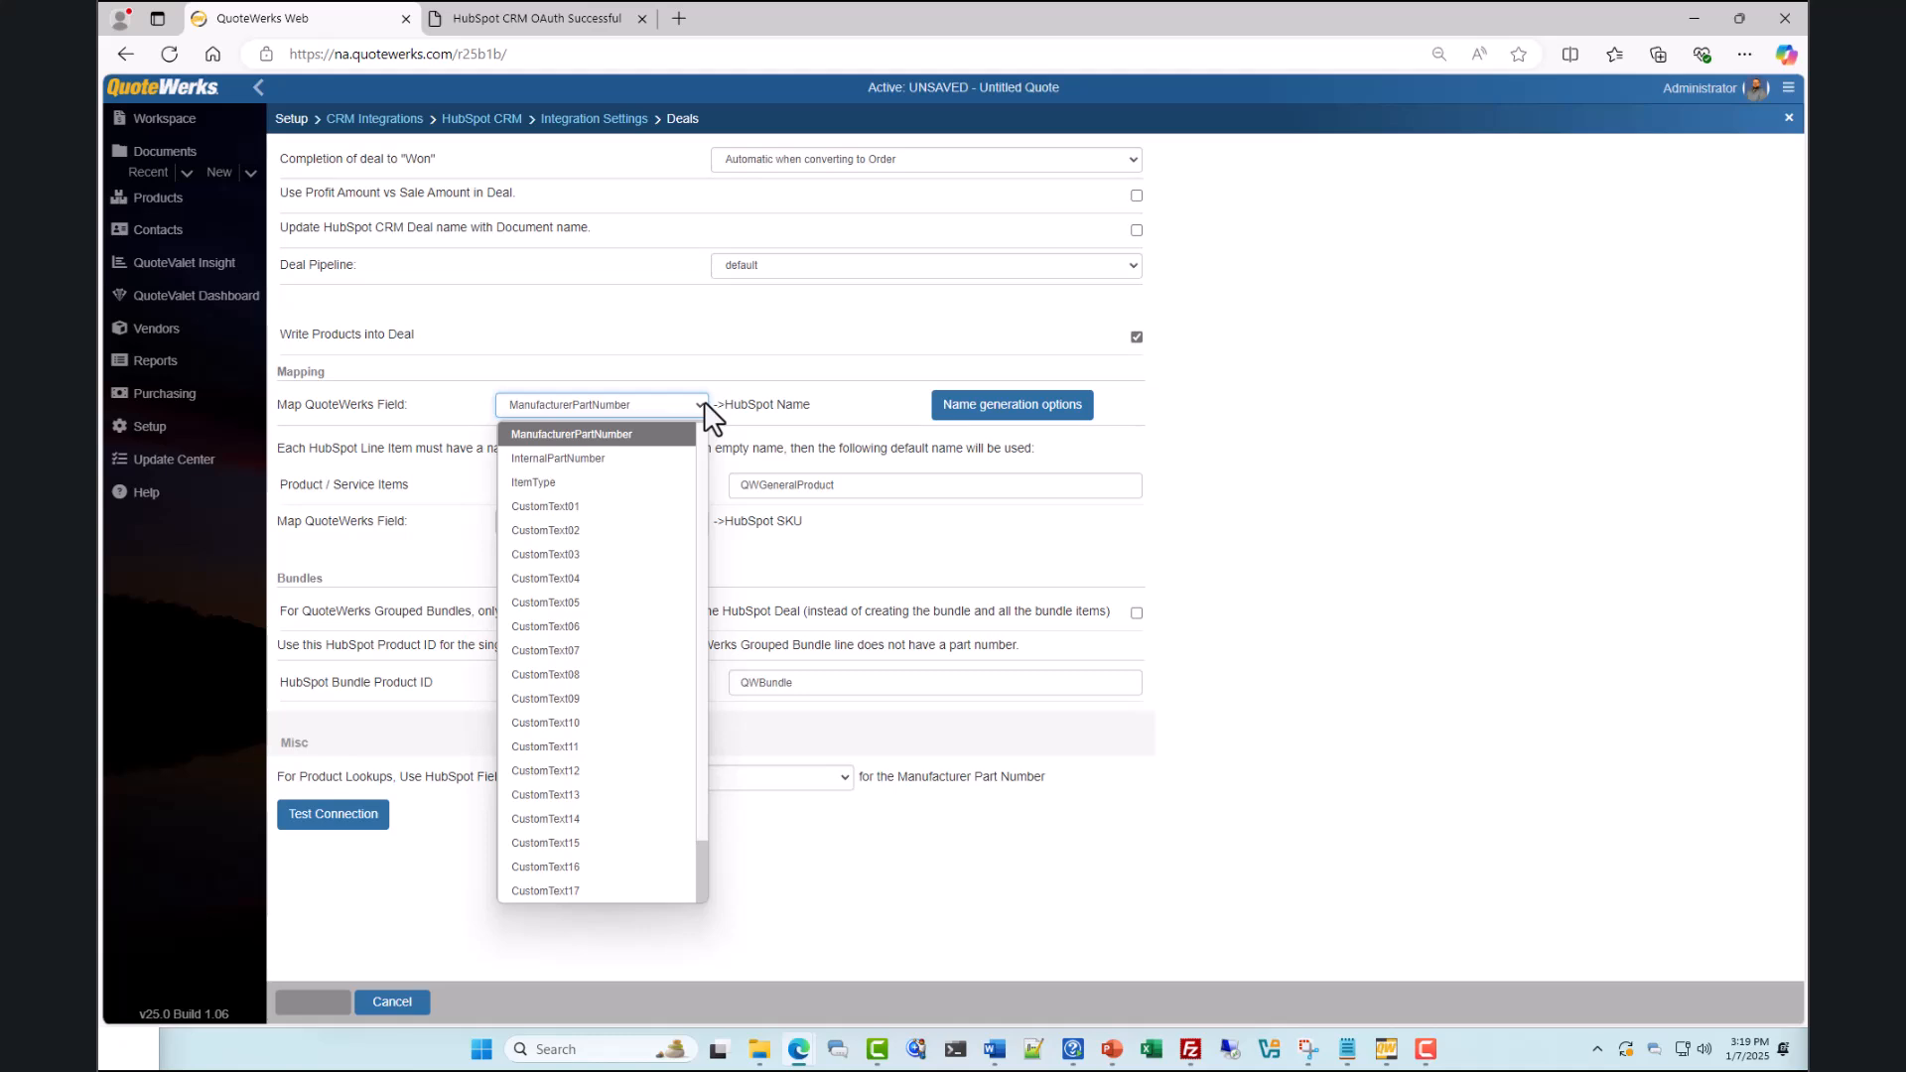
pyautogui.click(705, 403)
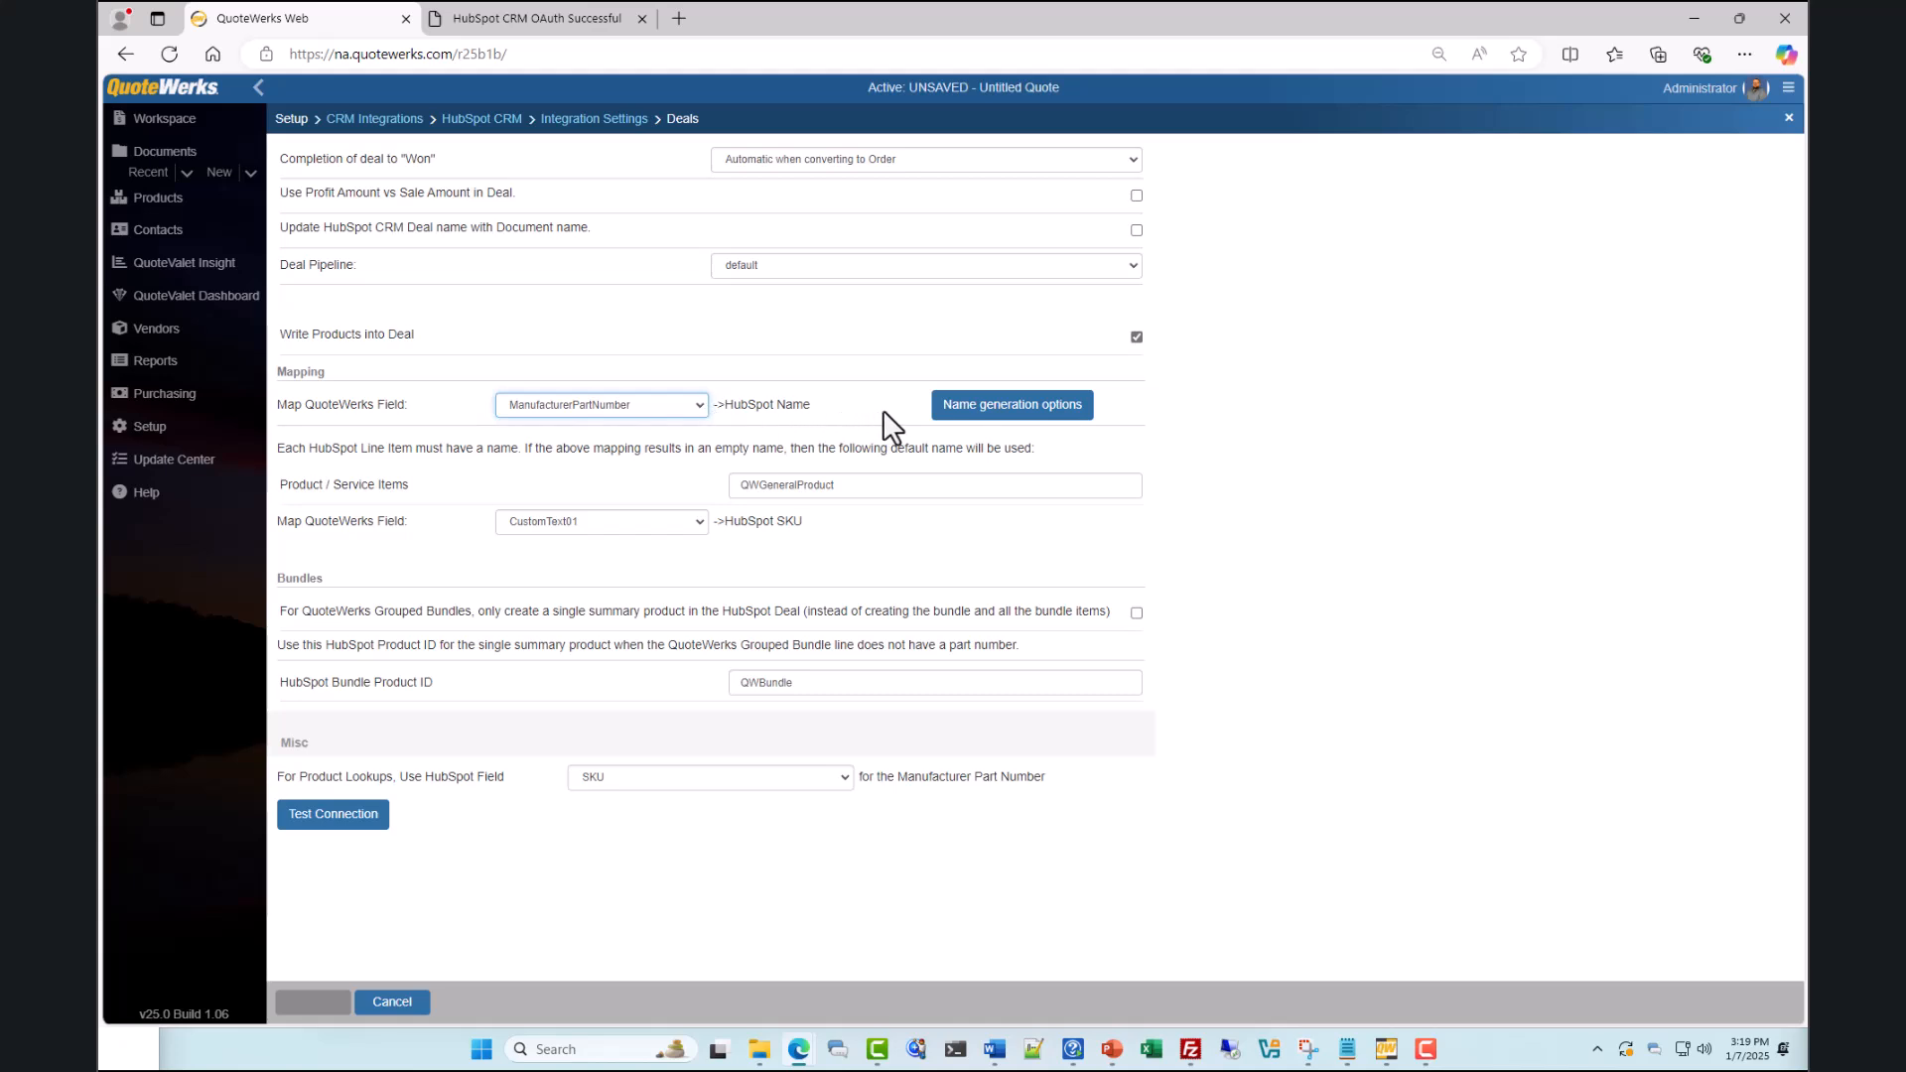
pyautogui.click(957, 409)
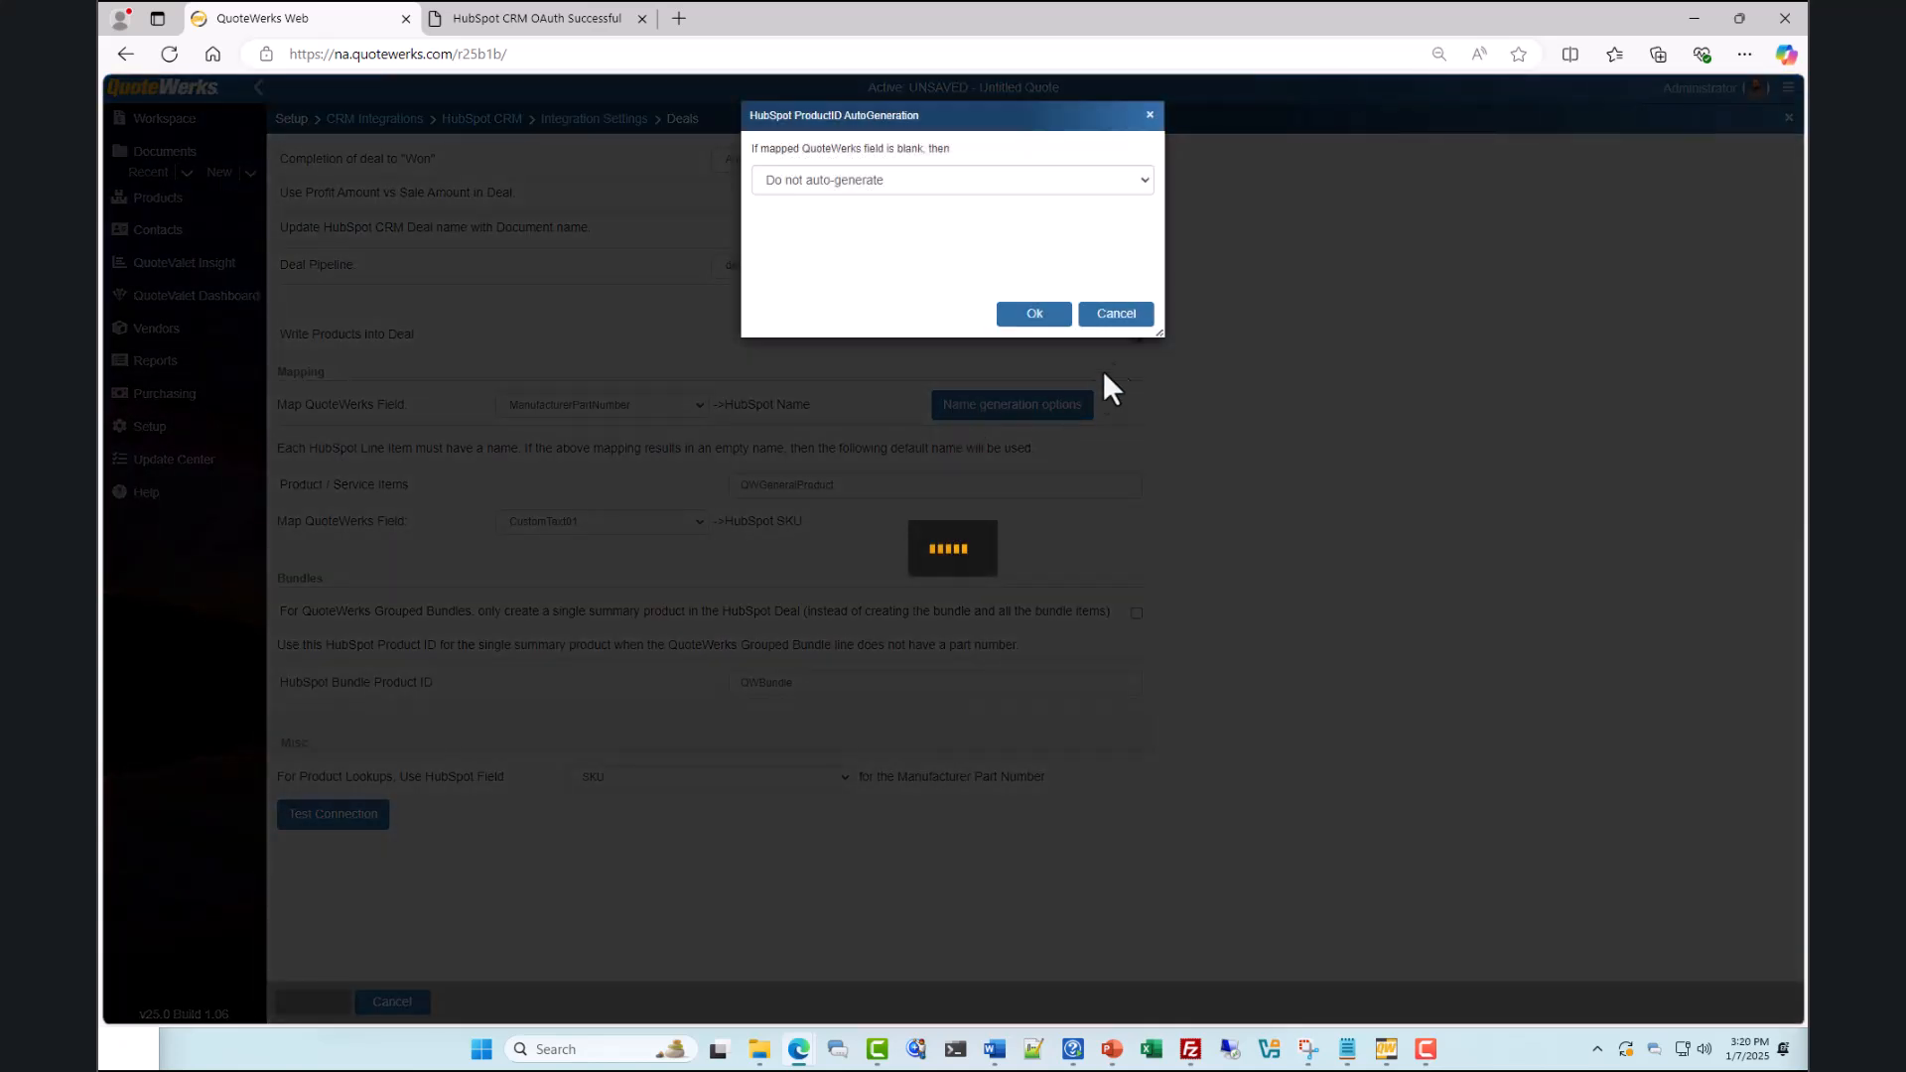
pyautogui.click(1146, 184)
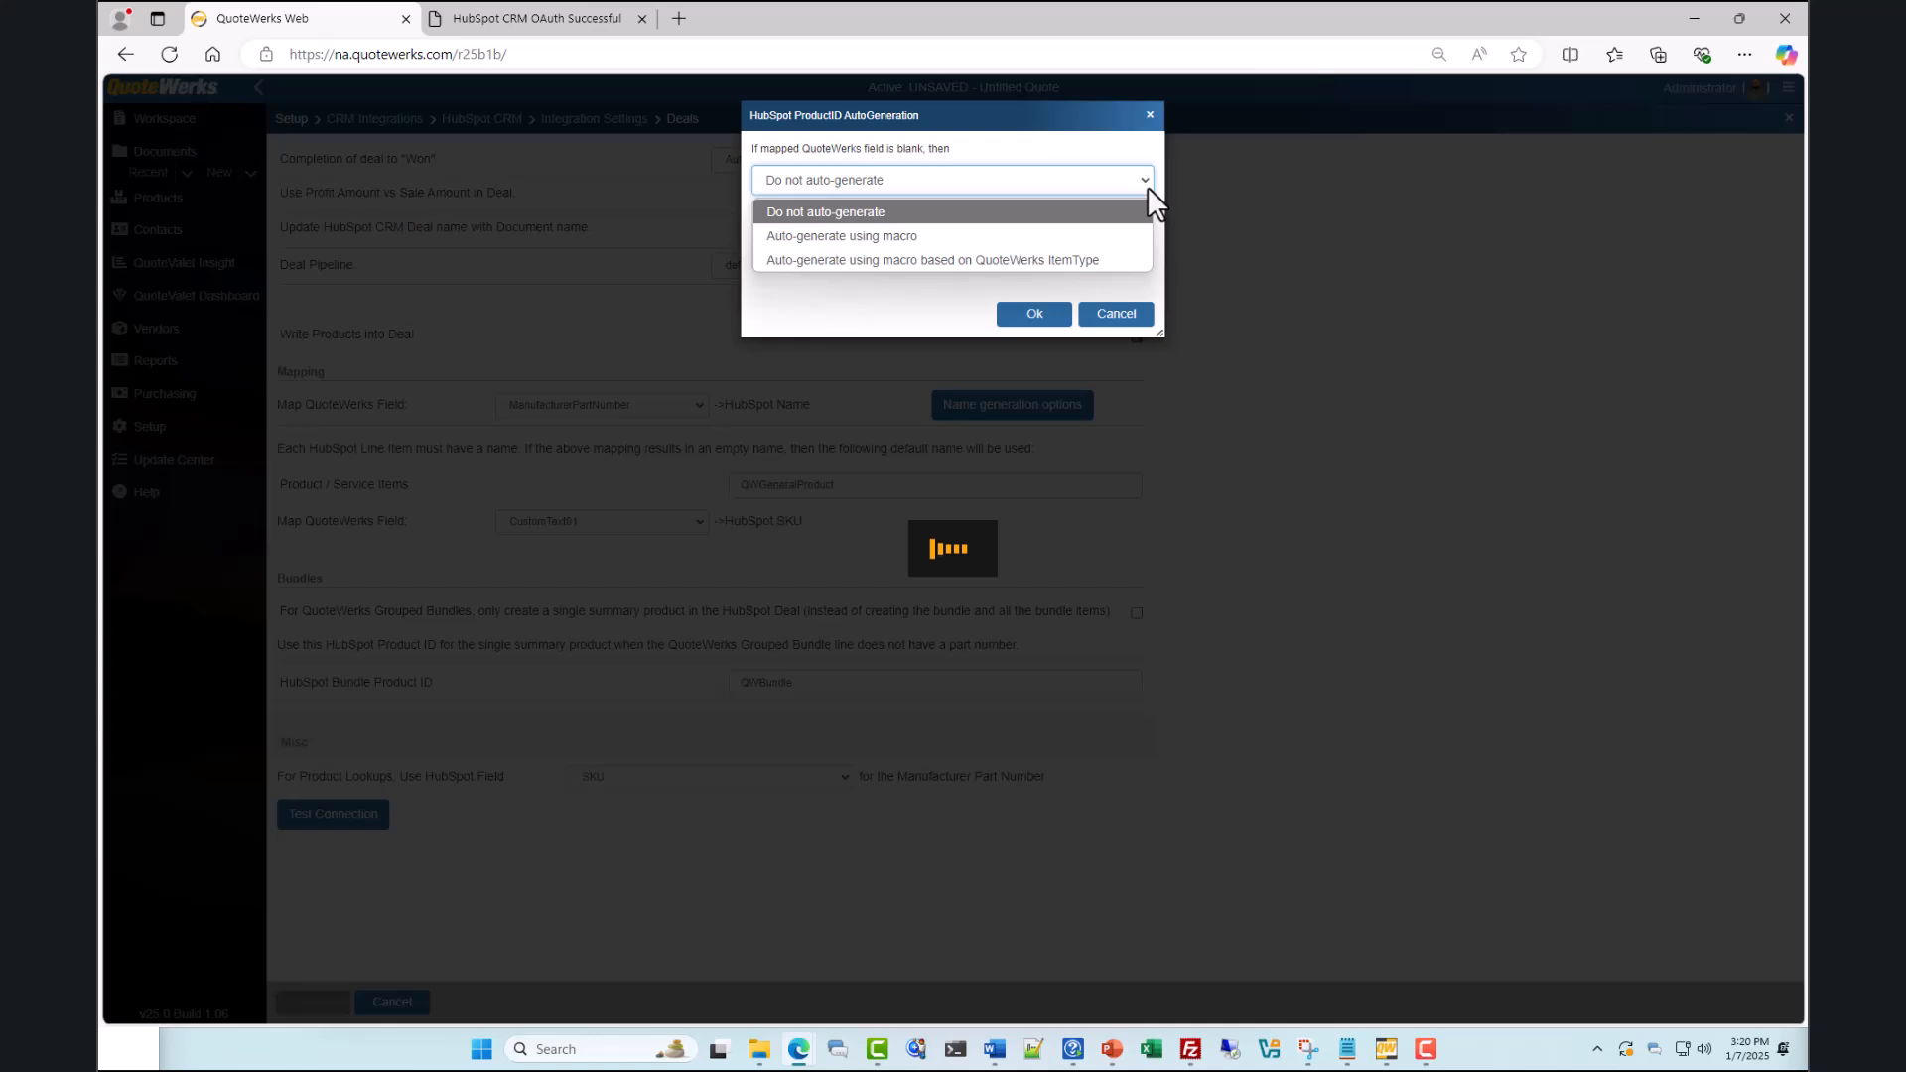
pyautogui.click(1115, 314)
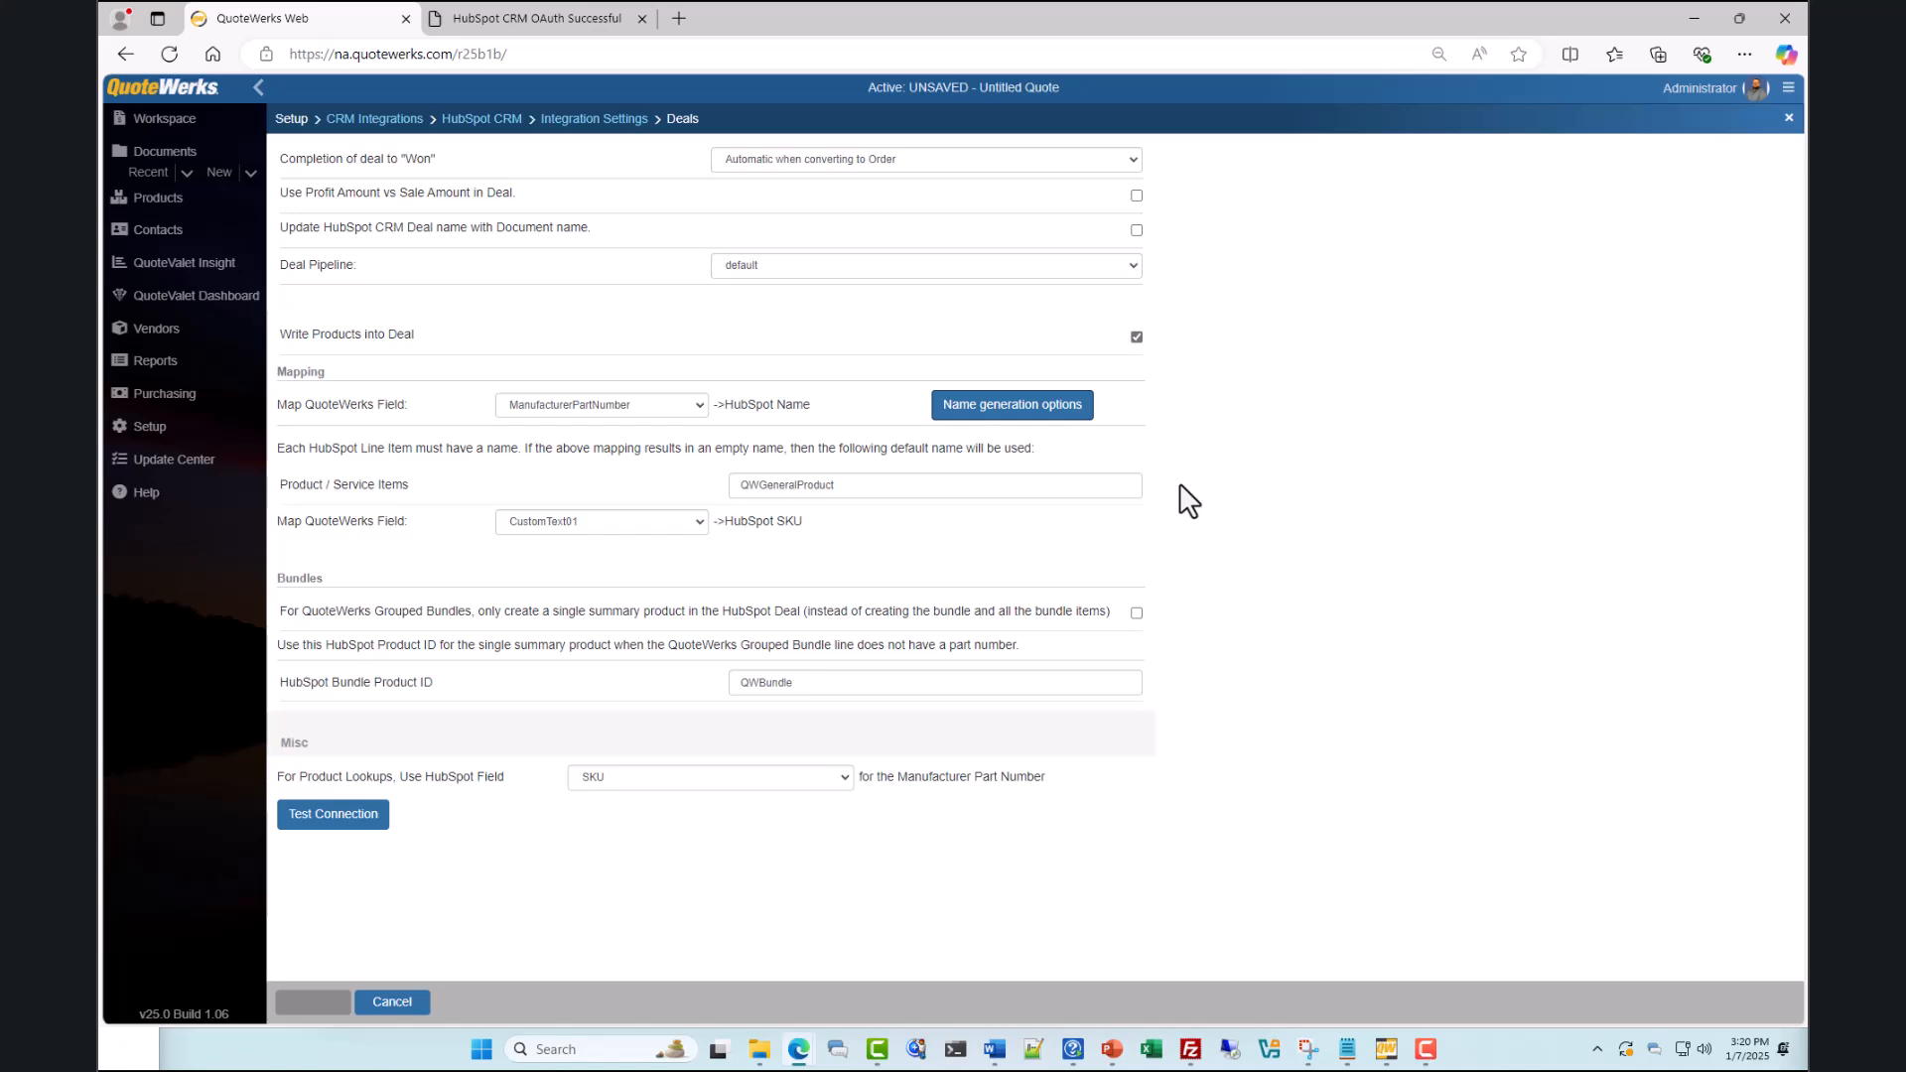
pyautogui.click(884, 487)
pyautogui.moveTo(854, 486); pyautogui.dragTo(737, 486)
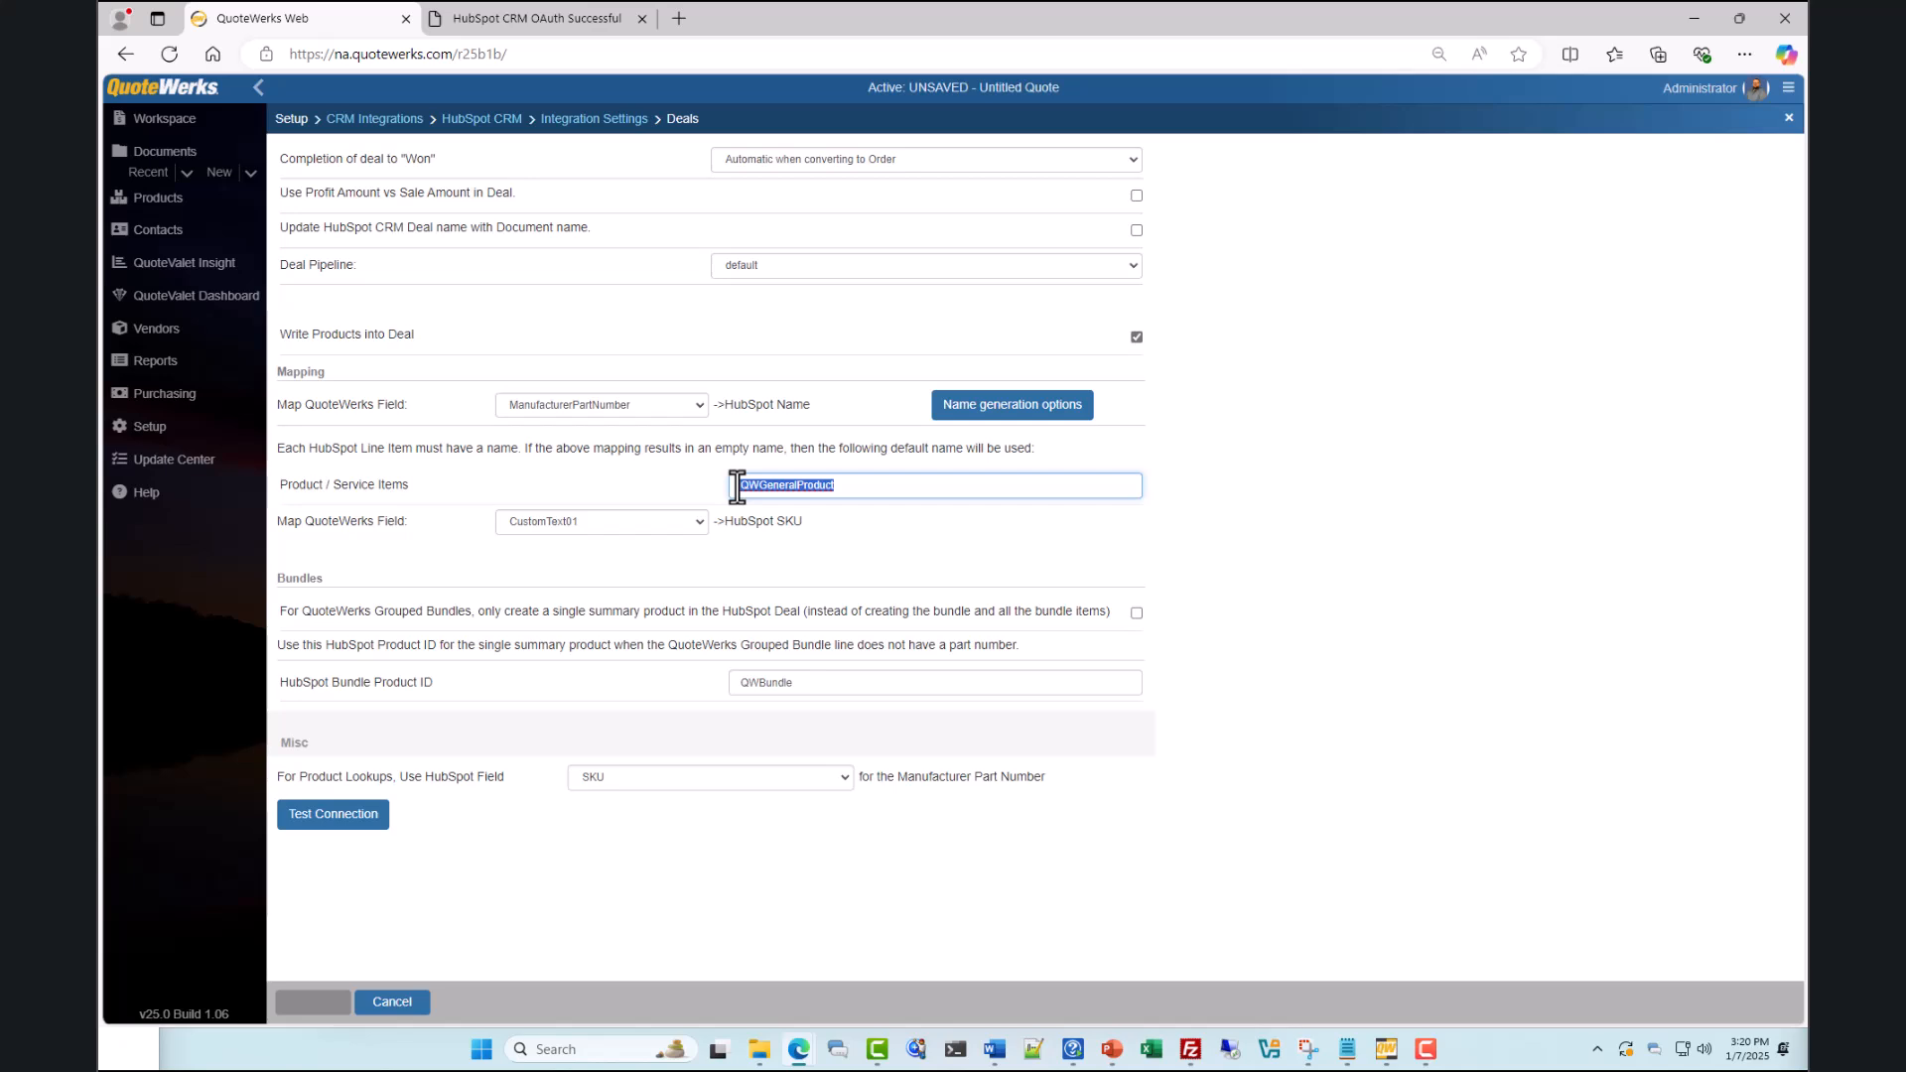
pyautogui.click(1213, 489)
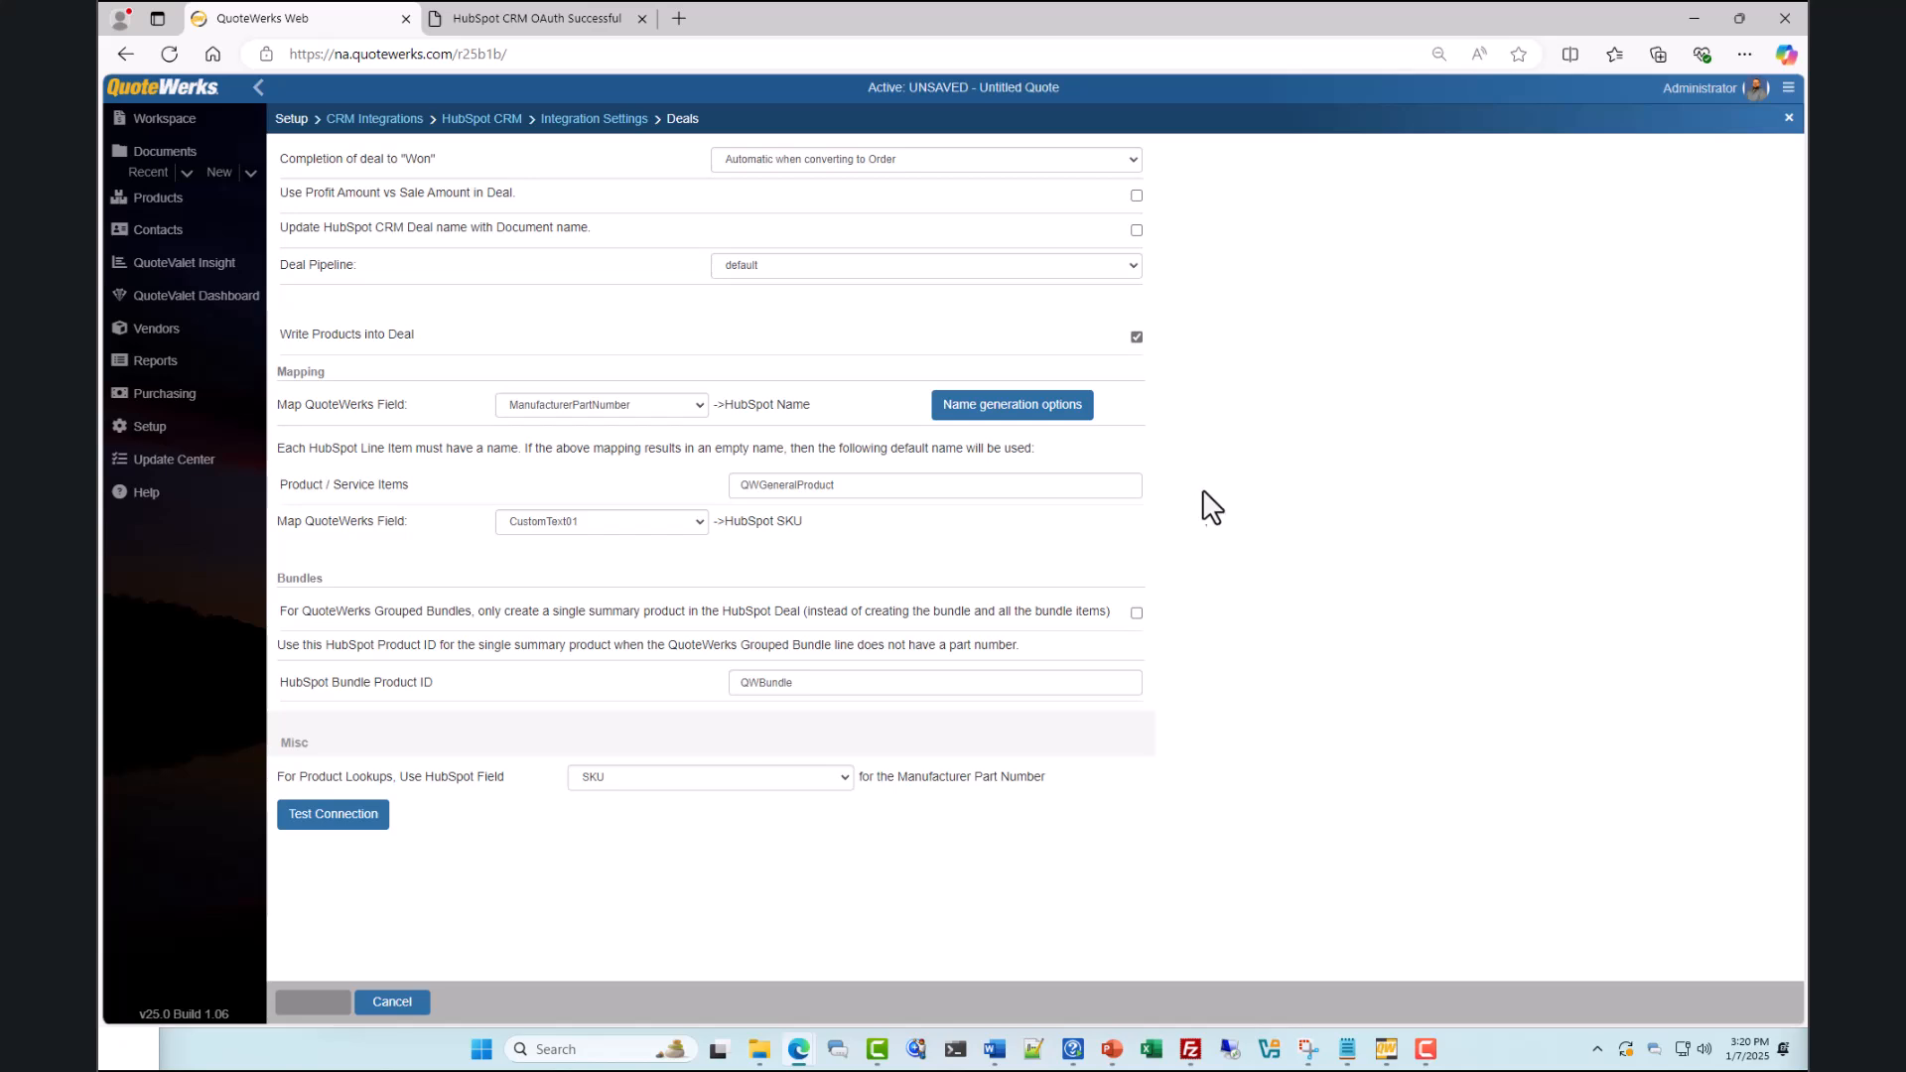
# Choose CustomText01 as the QuoteWerks field mapped to HubSpot SKU
pyautogui.click(701, 521)
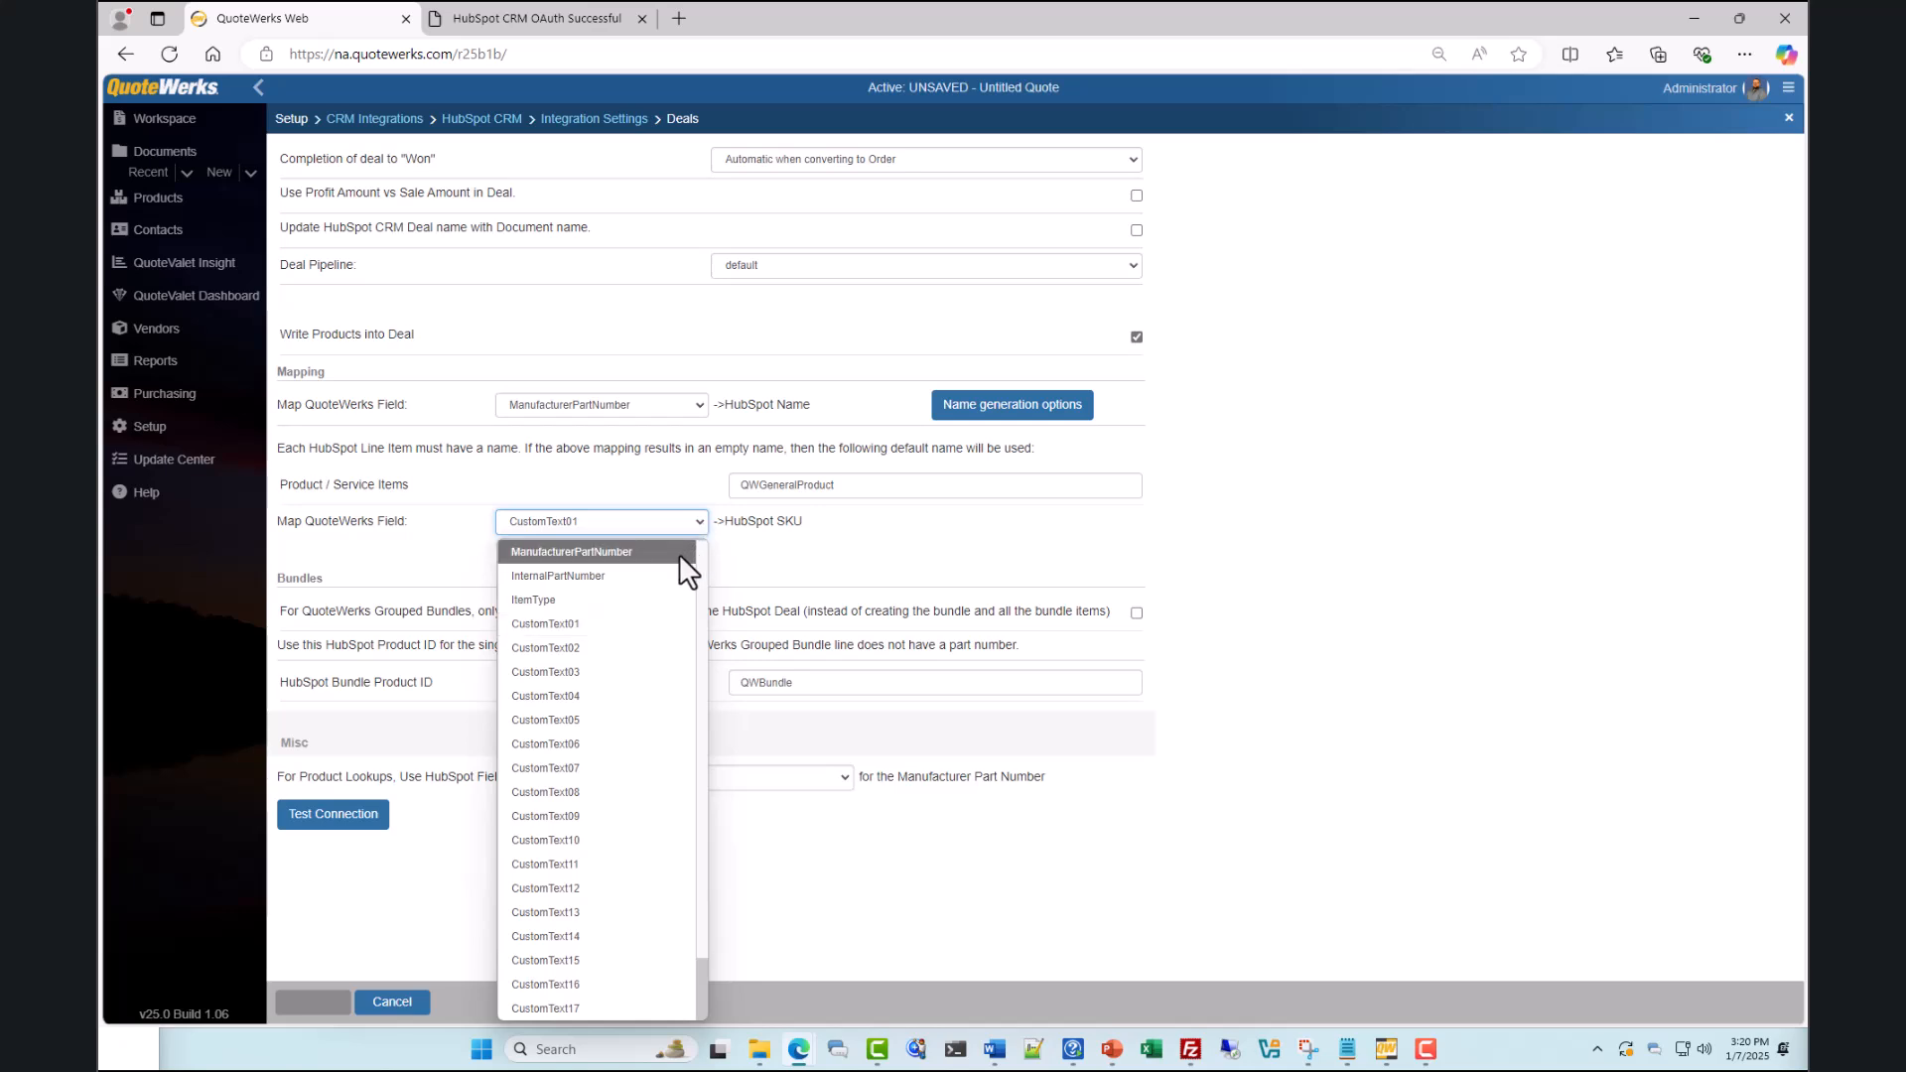
pyautogui.click(678, 623)
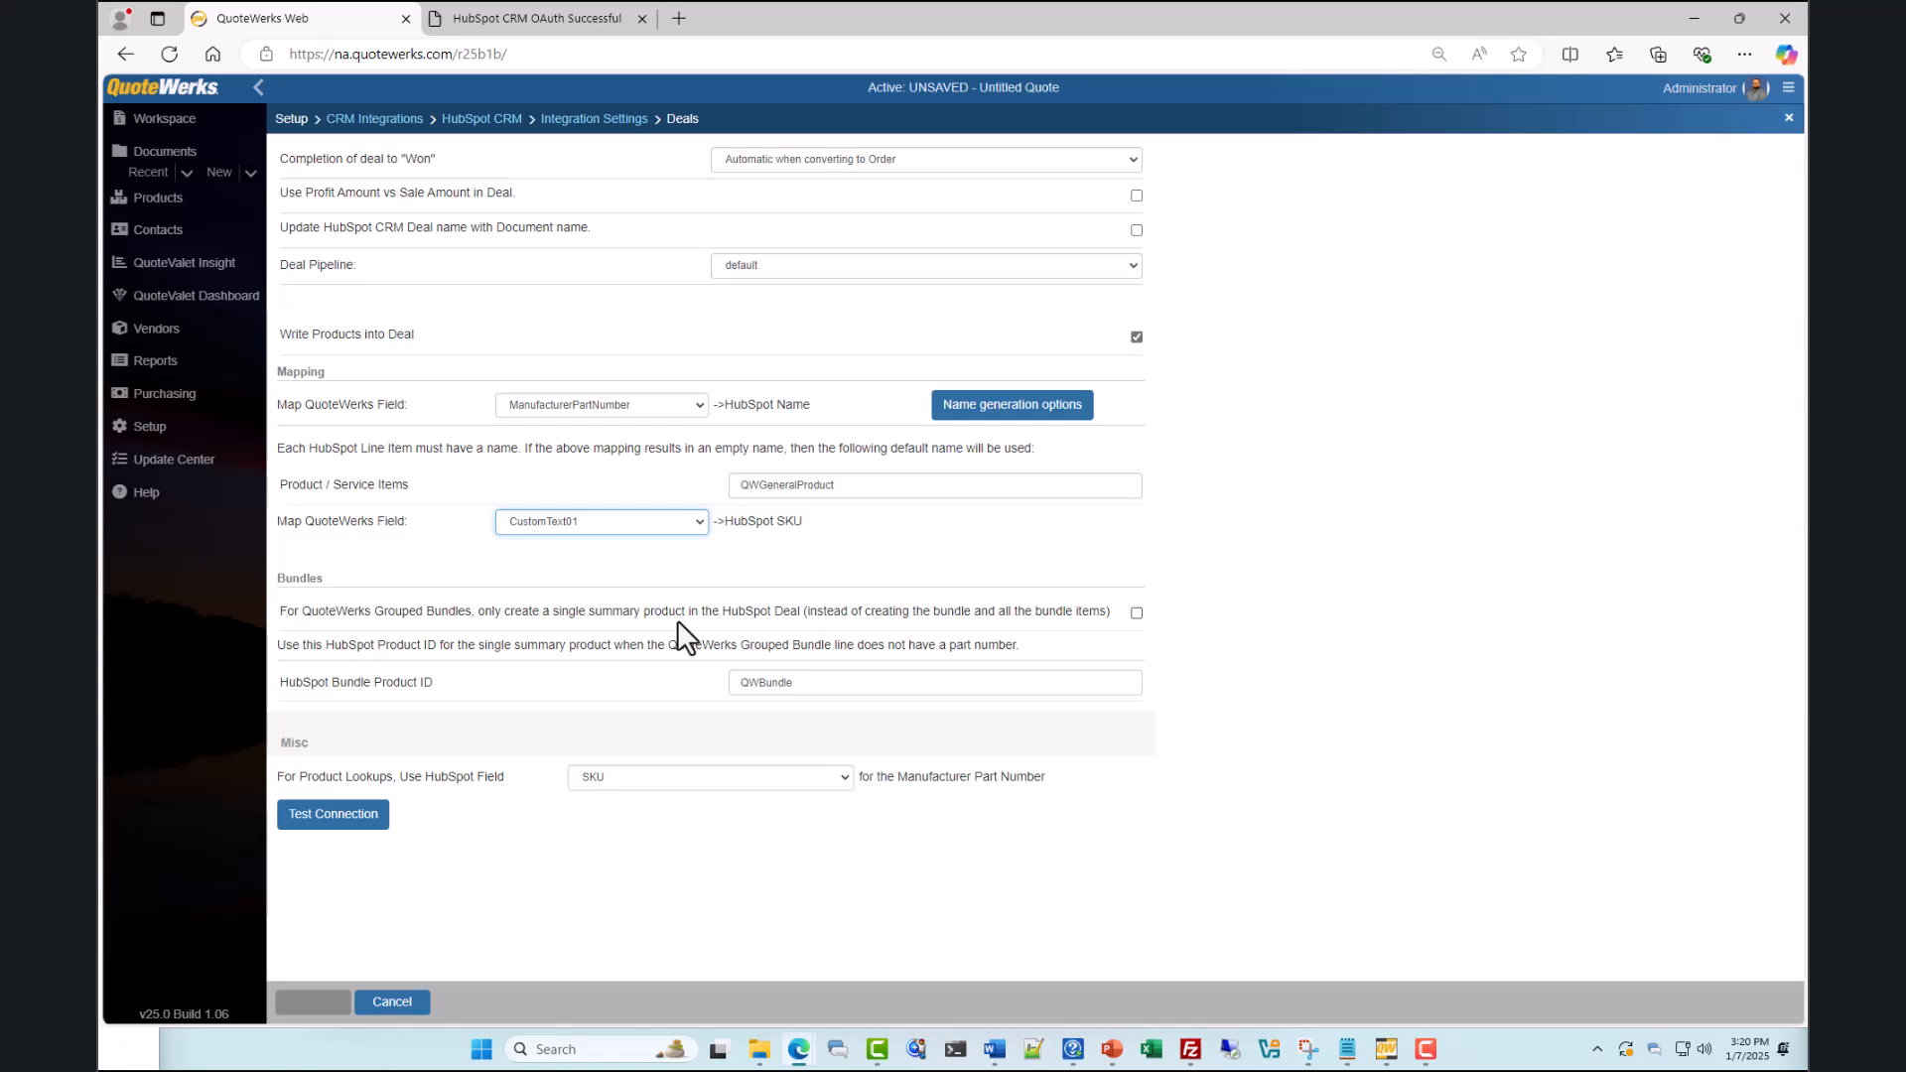
# Turn on the single summary product option for grouped bundles and turn it back off
pyautogui.click(1136, 614)
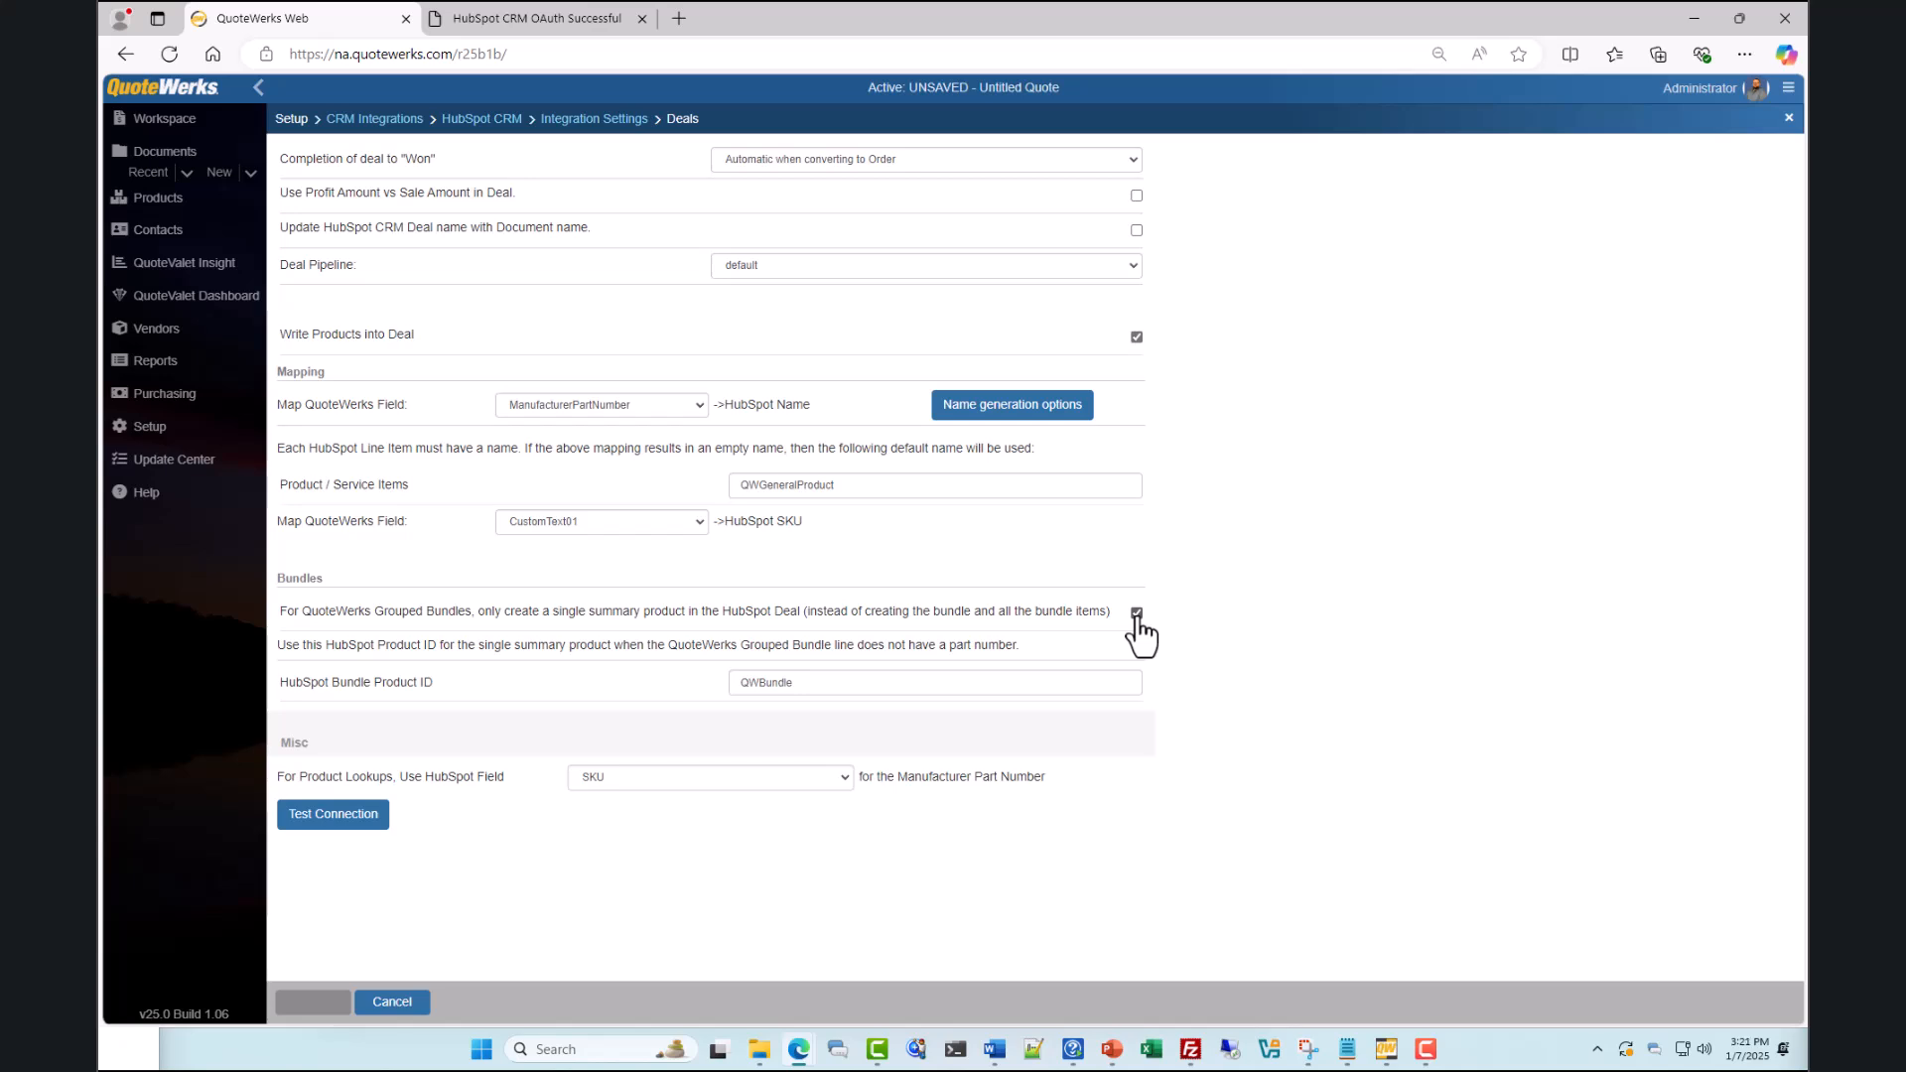
pyautogui.click(1136, 613)
# Set product lookups to use the HubSpot Name field for the manufacturer part number and save the Deals settings
pyautogui.click(842, 776)
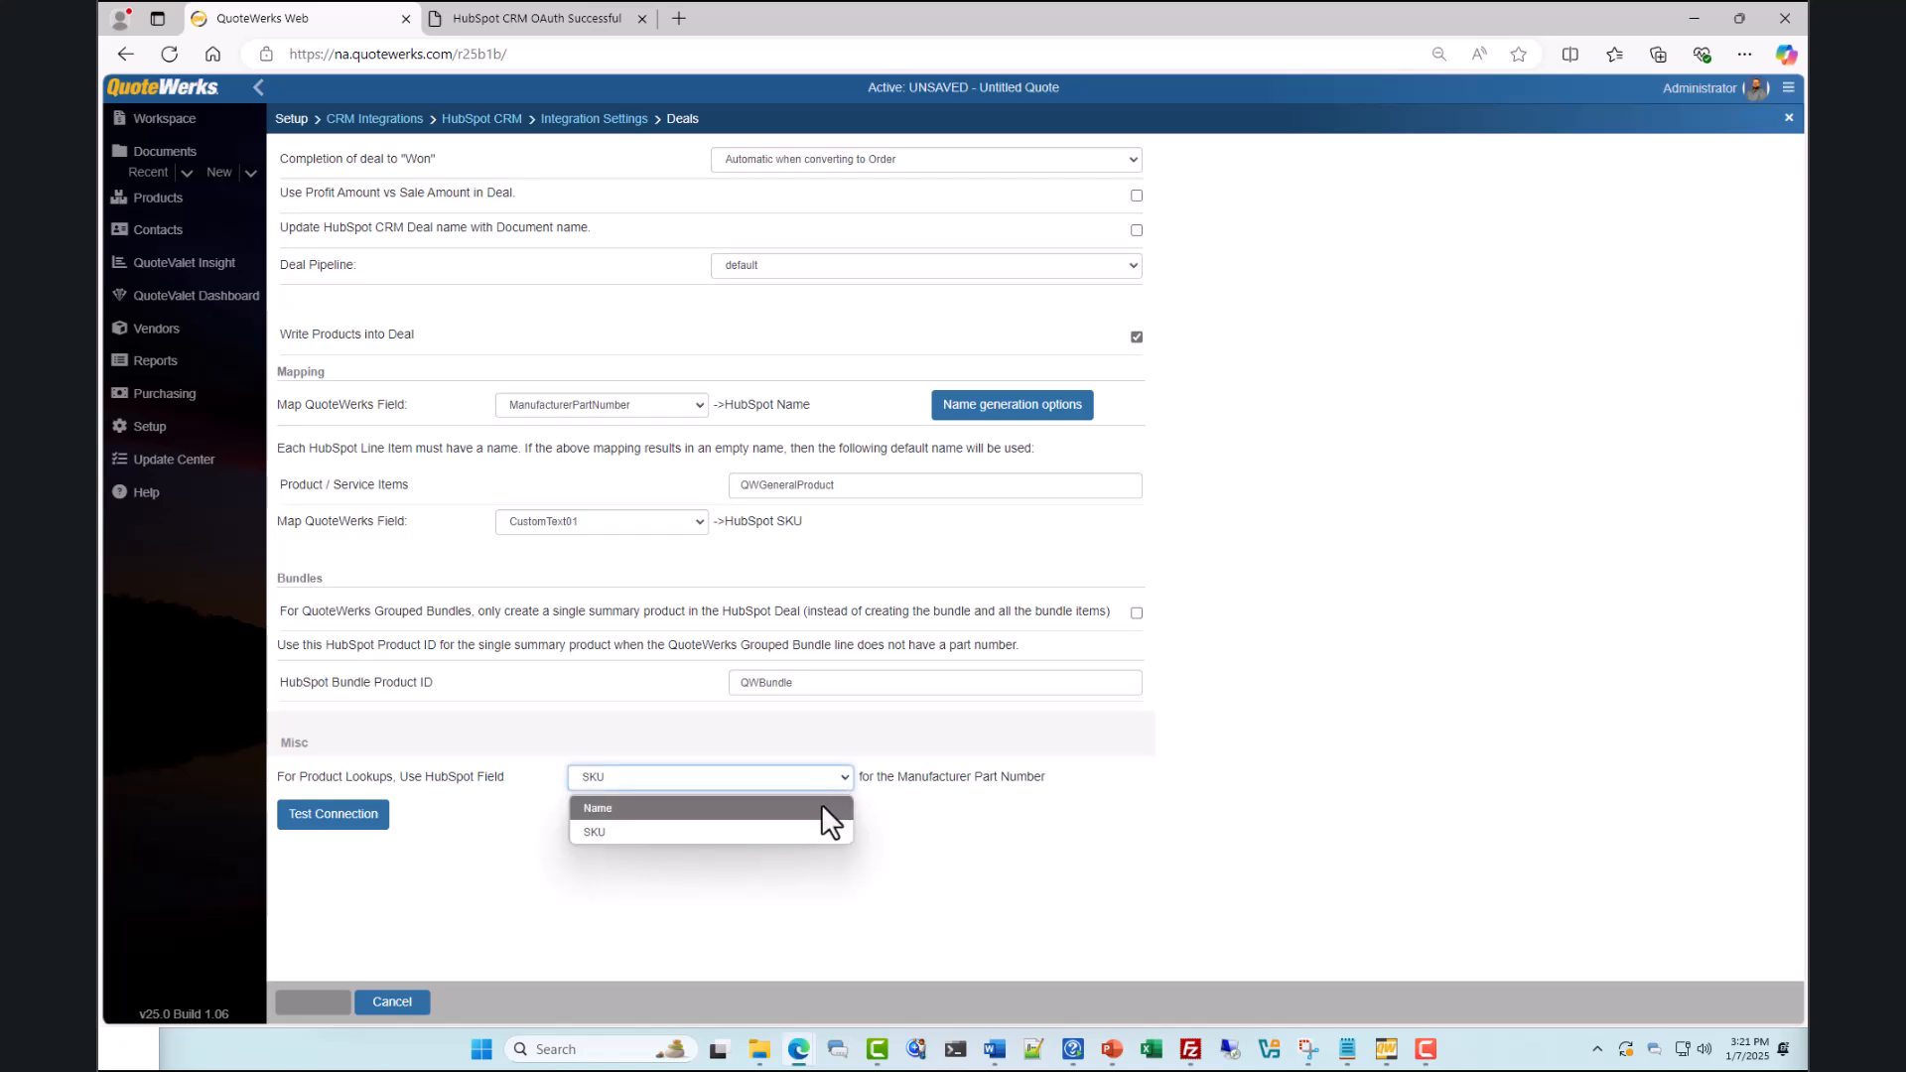
pyautogui.click(824, 808)
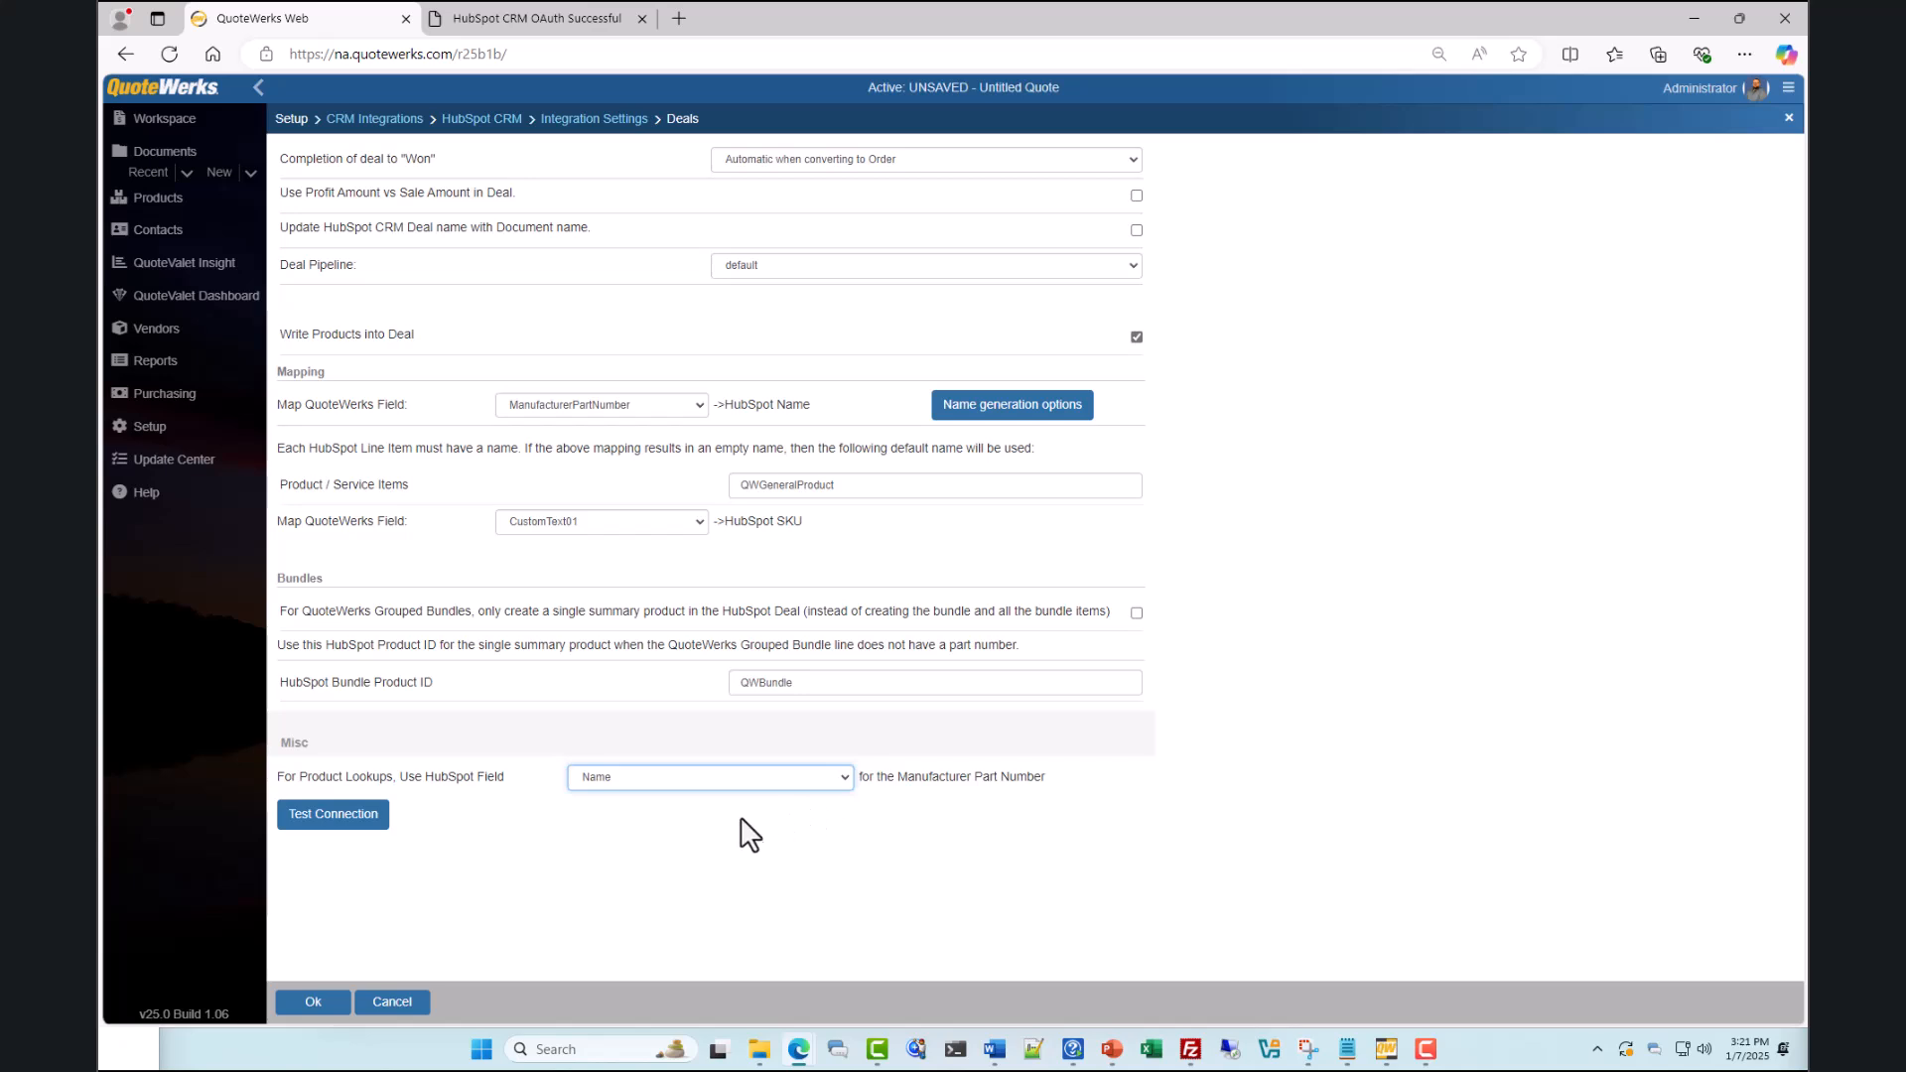
pyautogui.click(325, 1003)
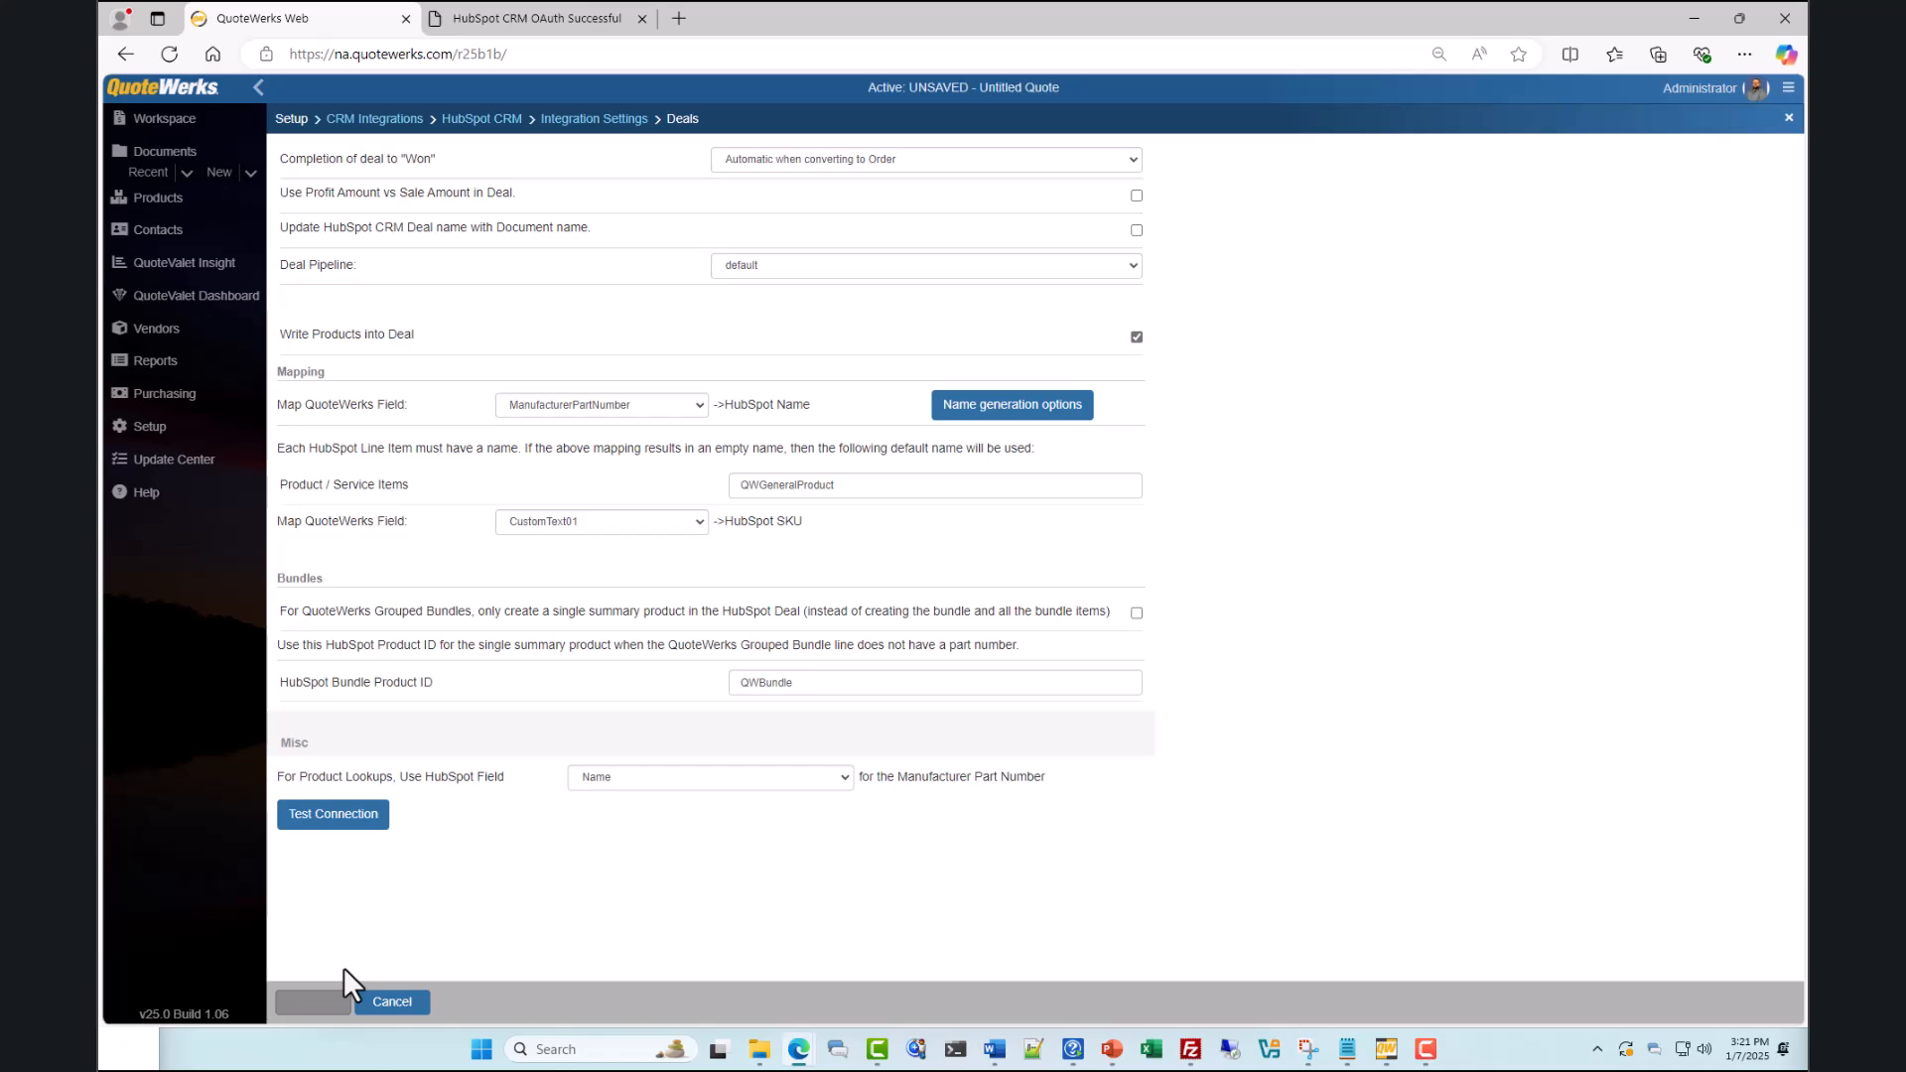
# Start a new product data source with HubSpot CRM as the database type and proceed to its column mapping
pyautogui.click(155, 430)
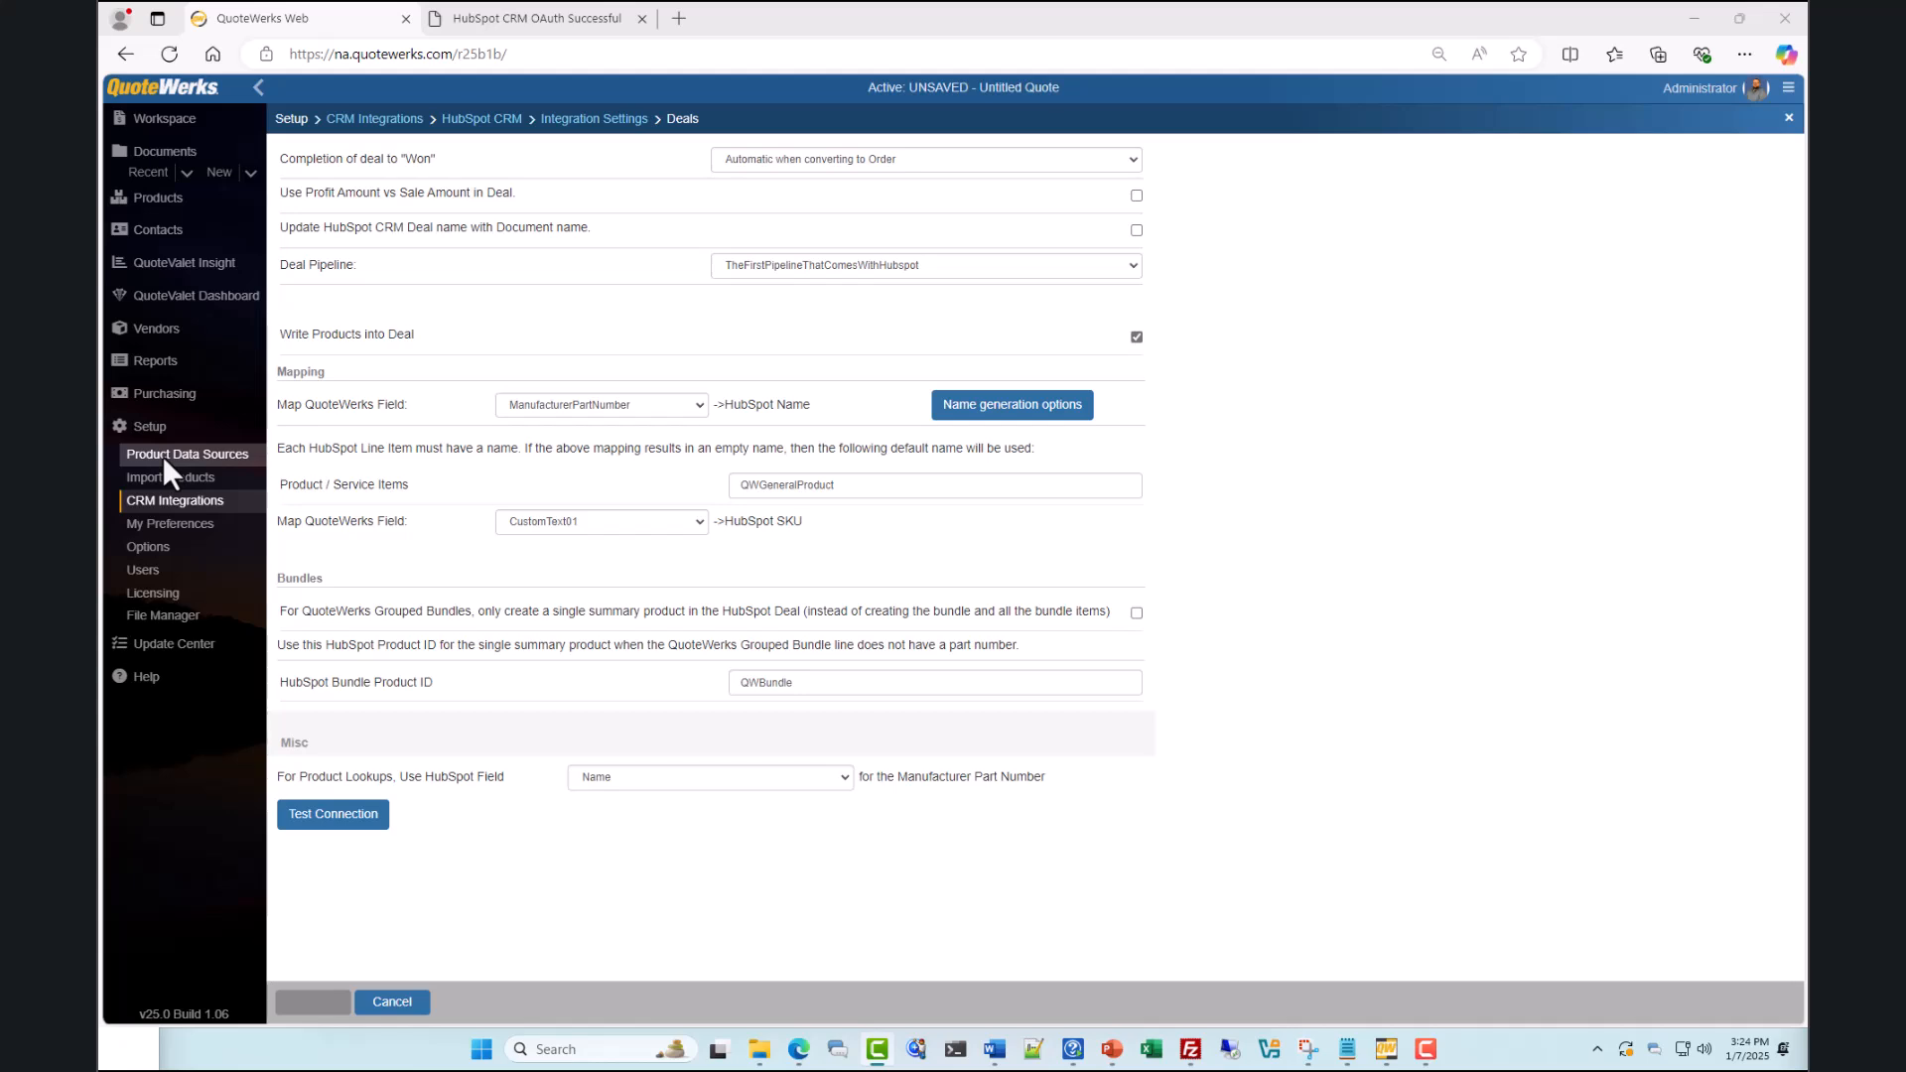
pyautogui.click(163, 455)
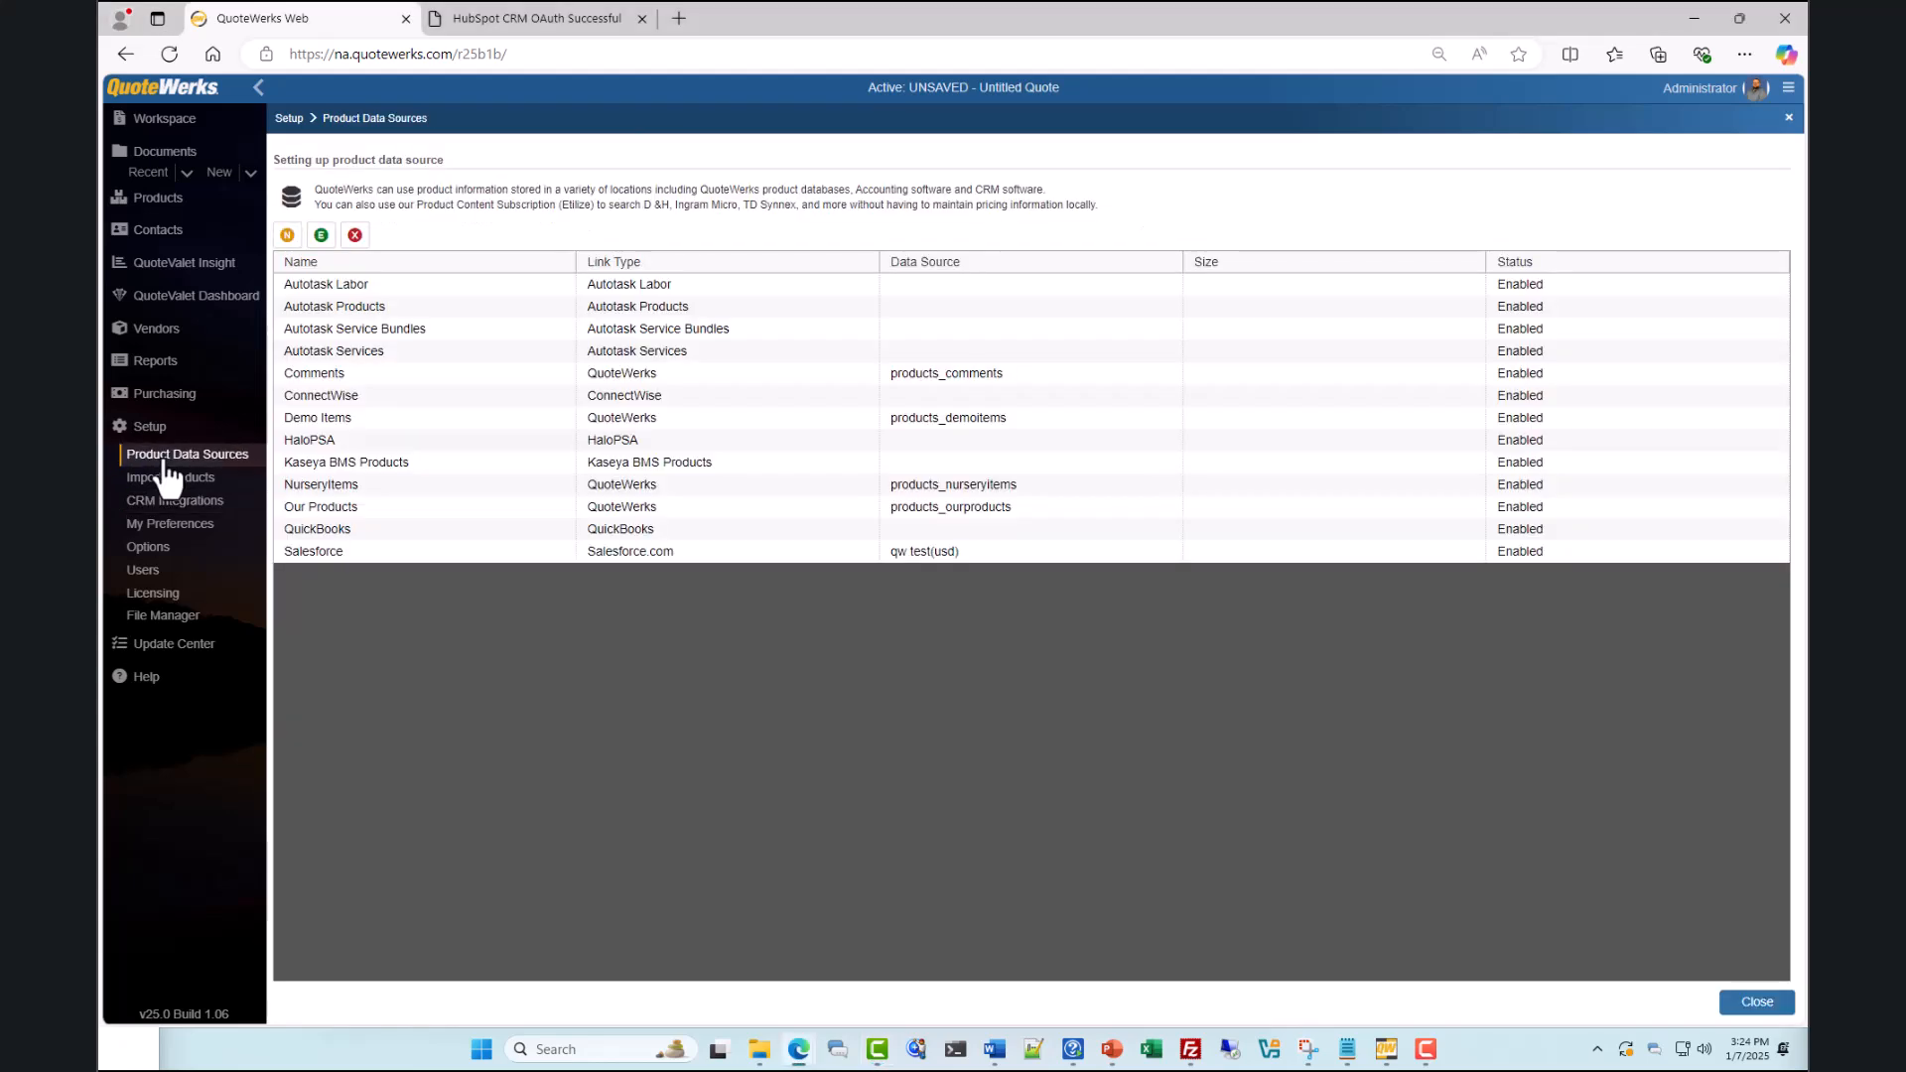
pyautogui.click(296, 240)
pyautogui.click(491, 251)
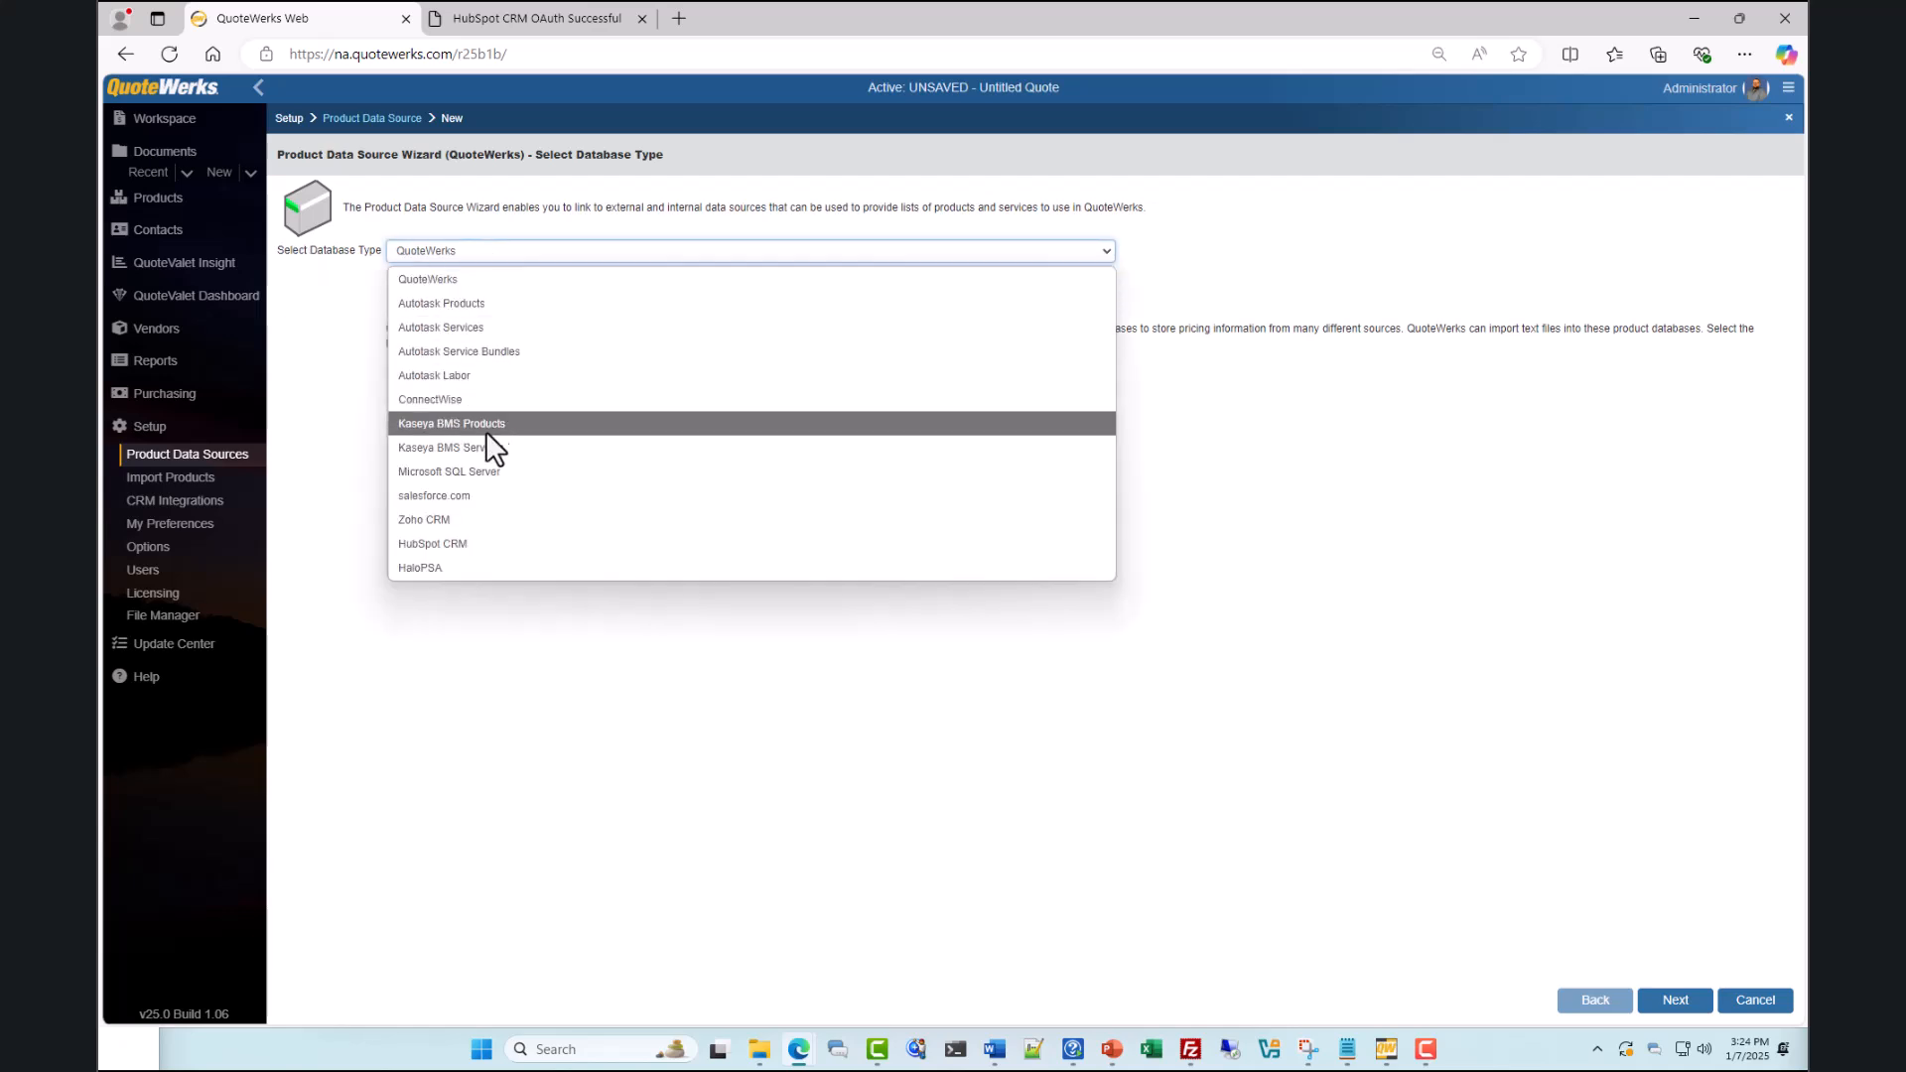
pyautogui.click(475, 544)
pyautogui.click(1658, 991)
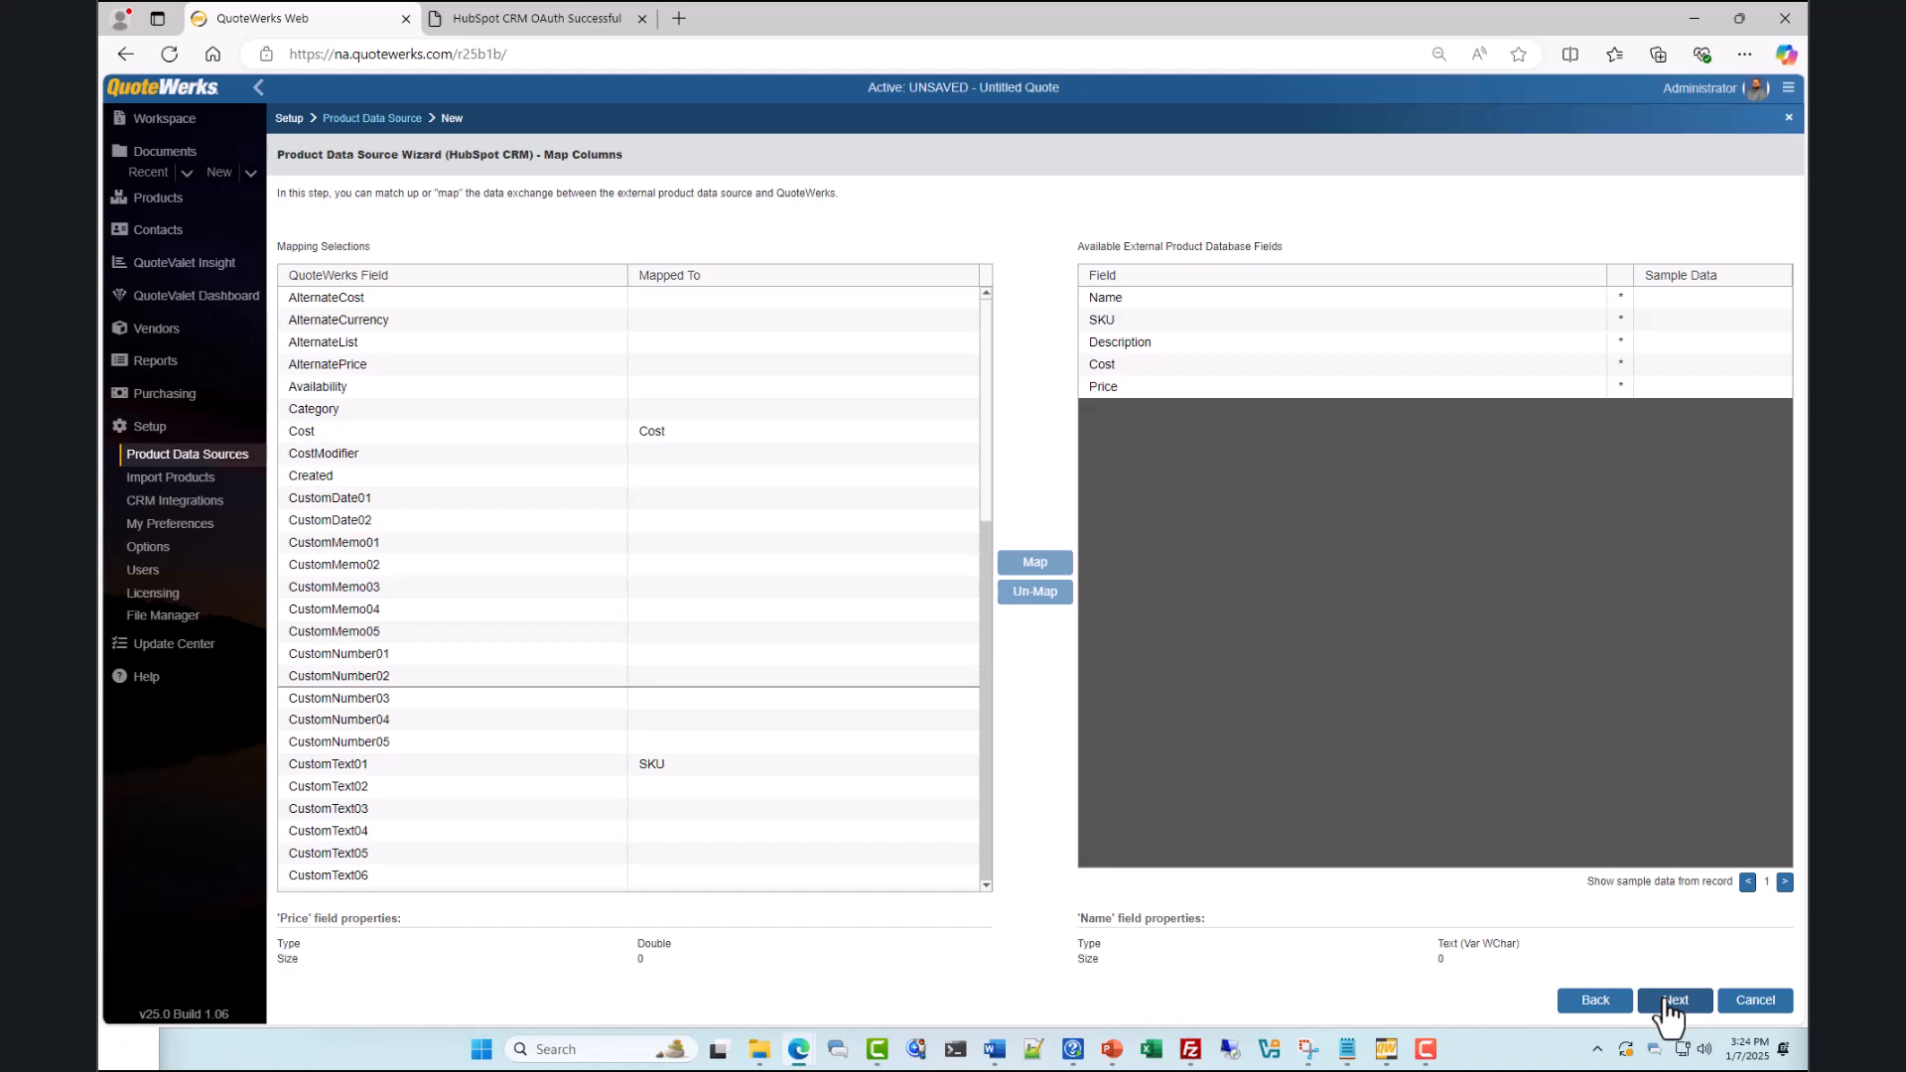
# Accept the default column mapping, the name HubSpot CRM, the column titles and access rights, and finish the product data source
pyautogui.click(1670, 1002)
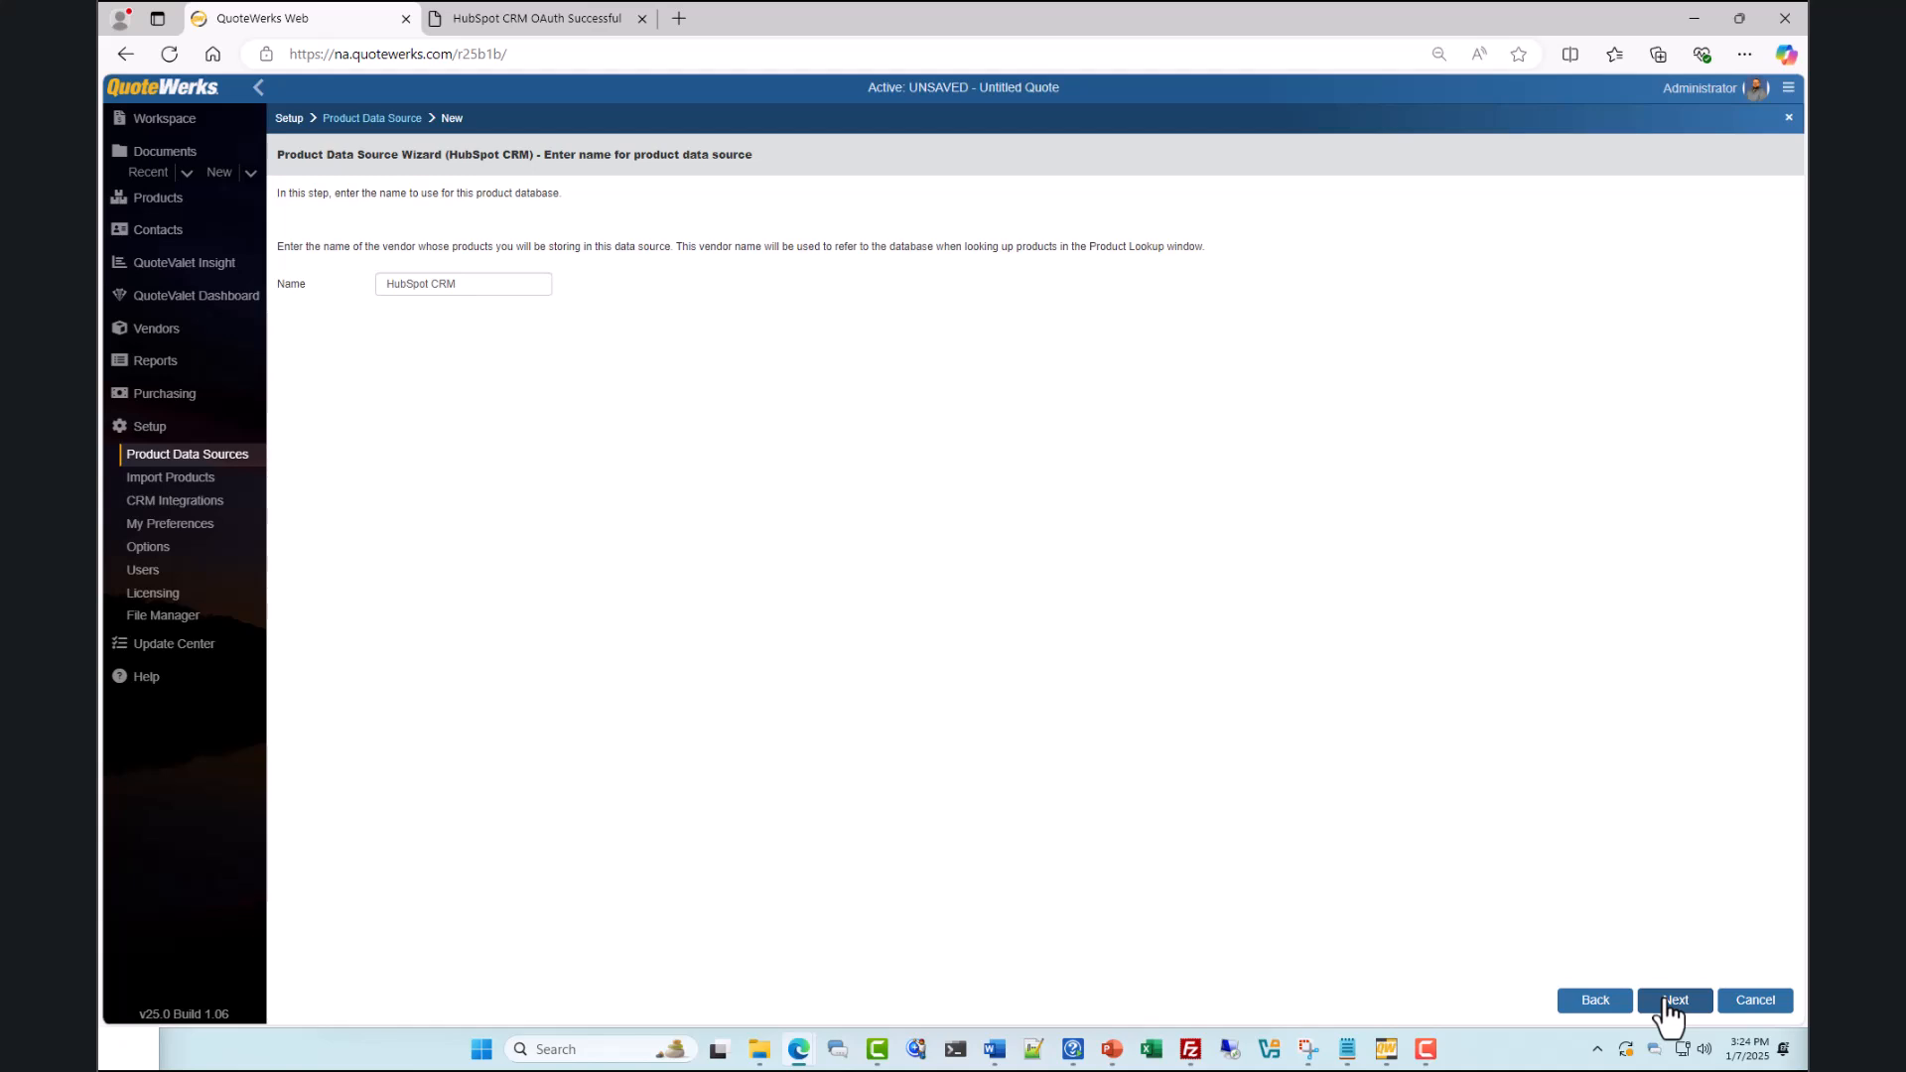
pyautogui.click(1668, 1005)
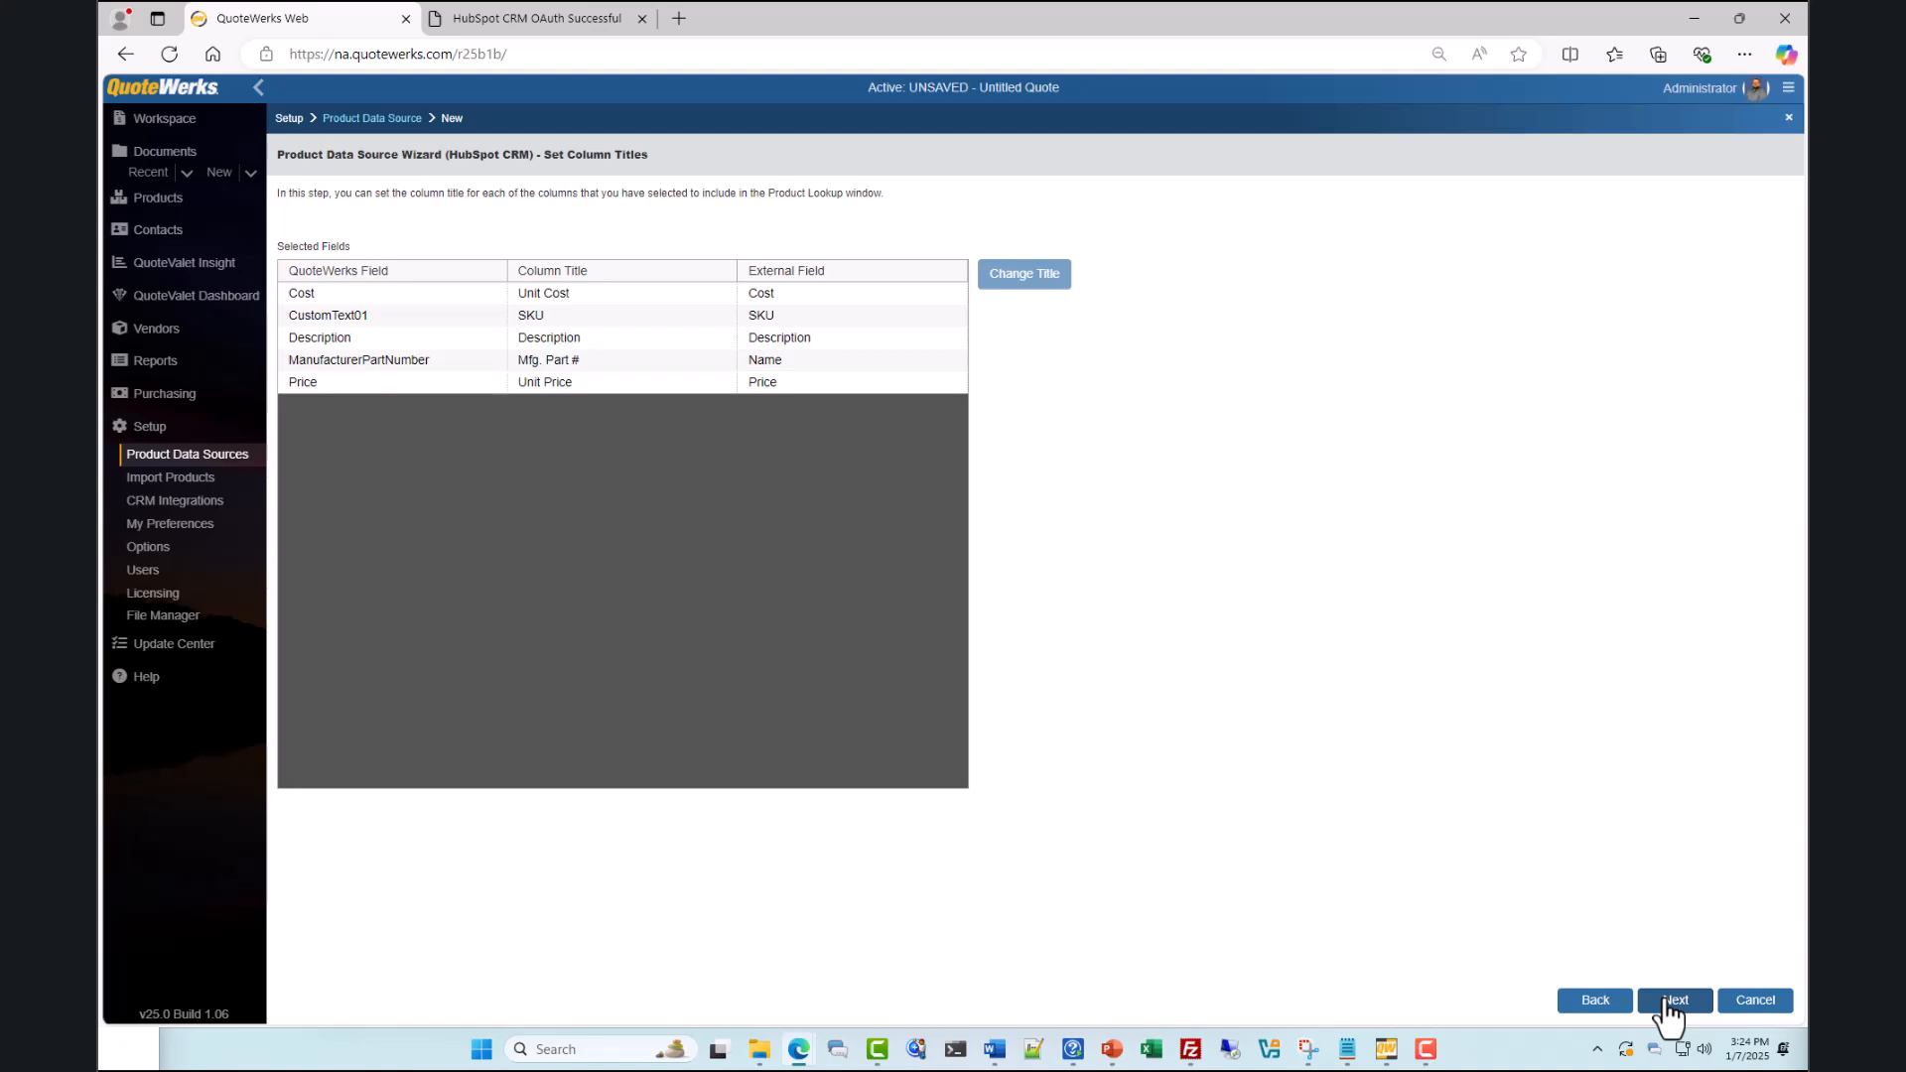
pyautogui.click(1669, 1004)
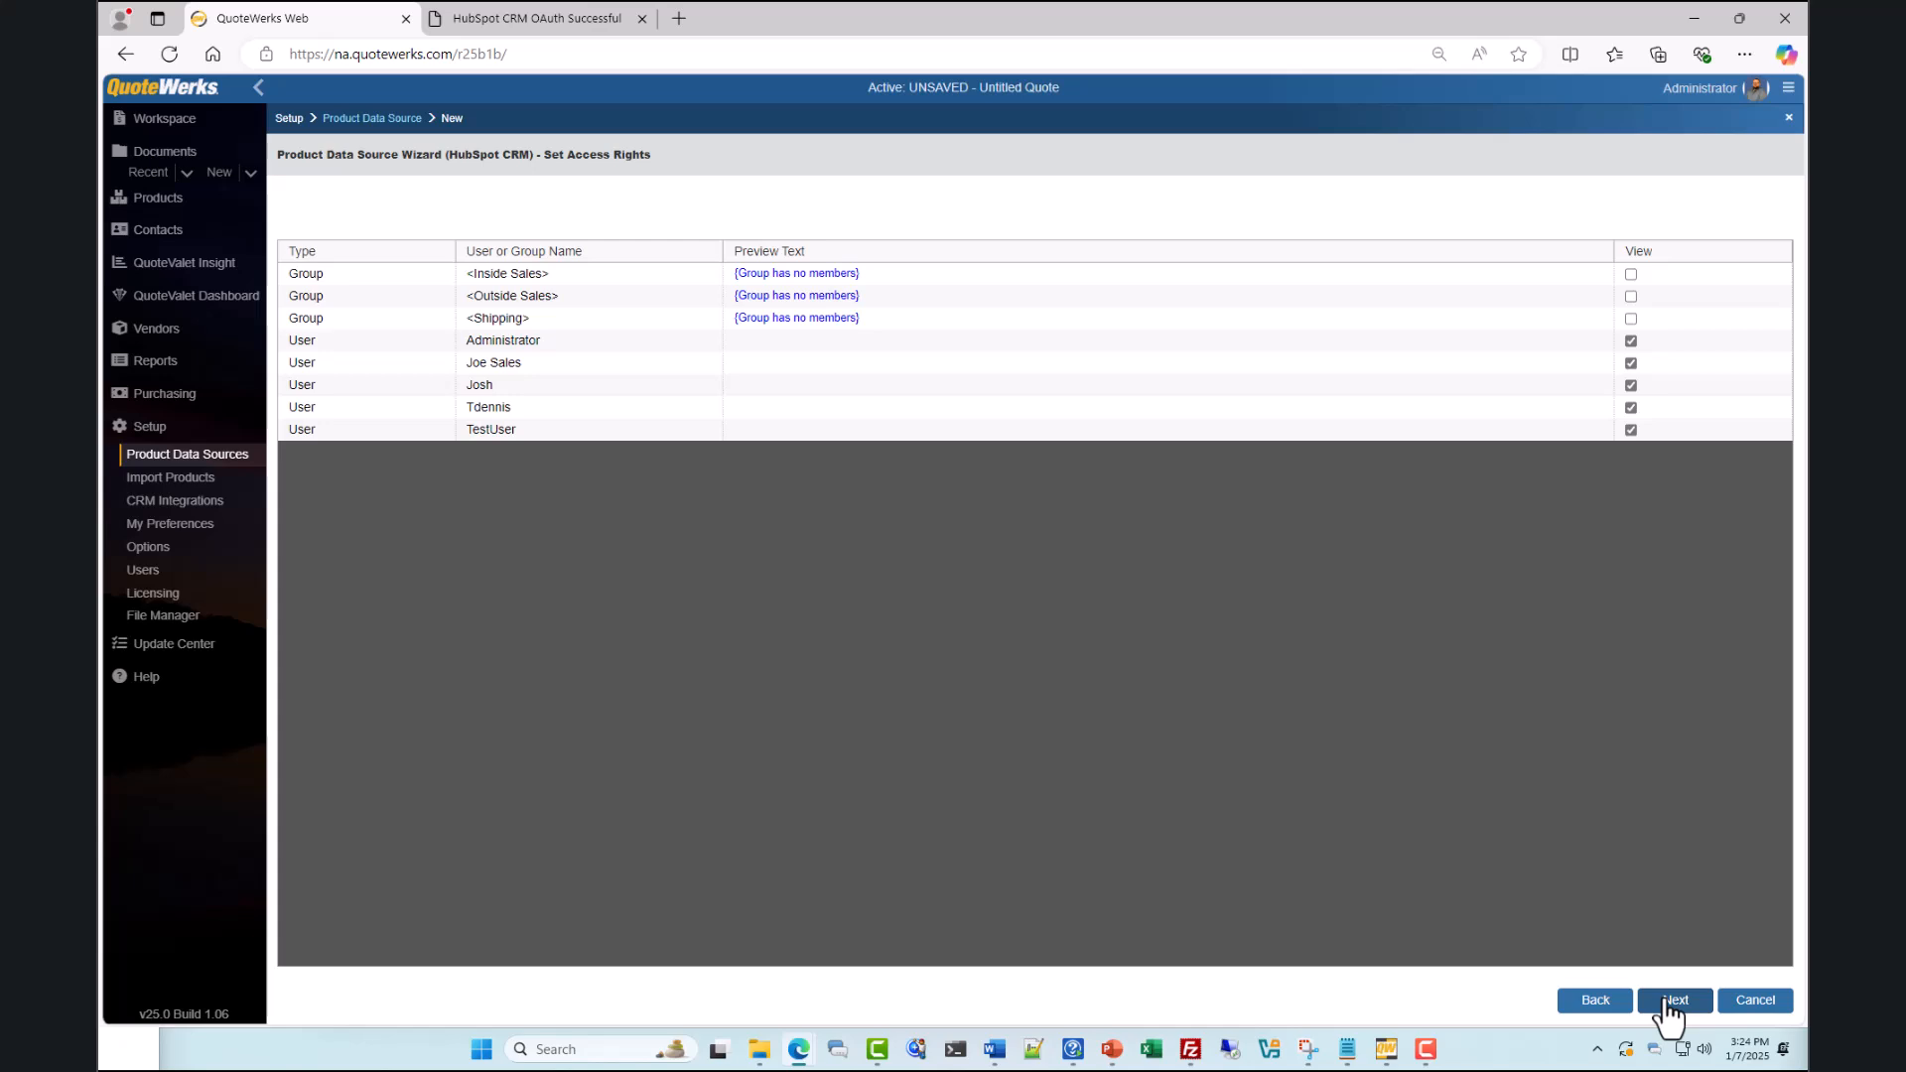
pyautogui.click(1667, 1002)
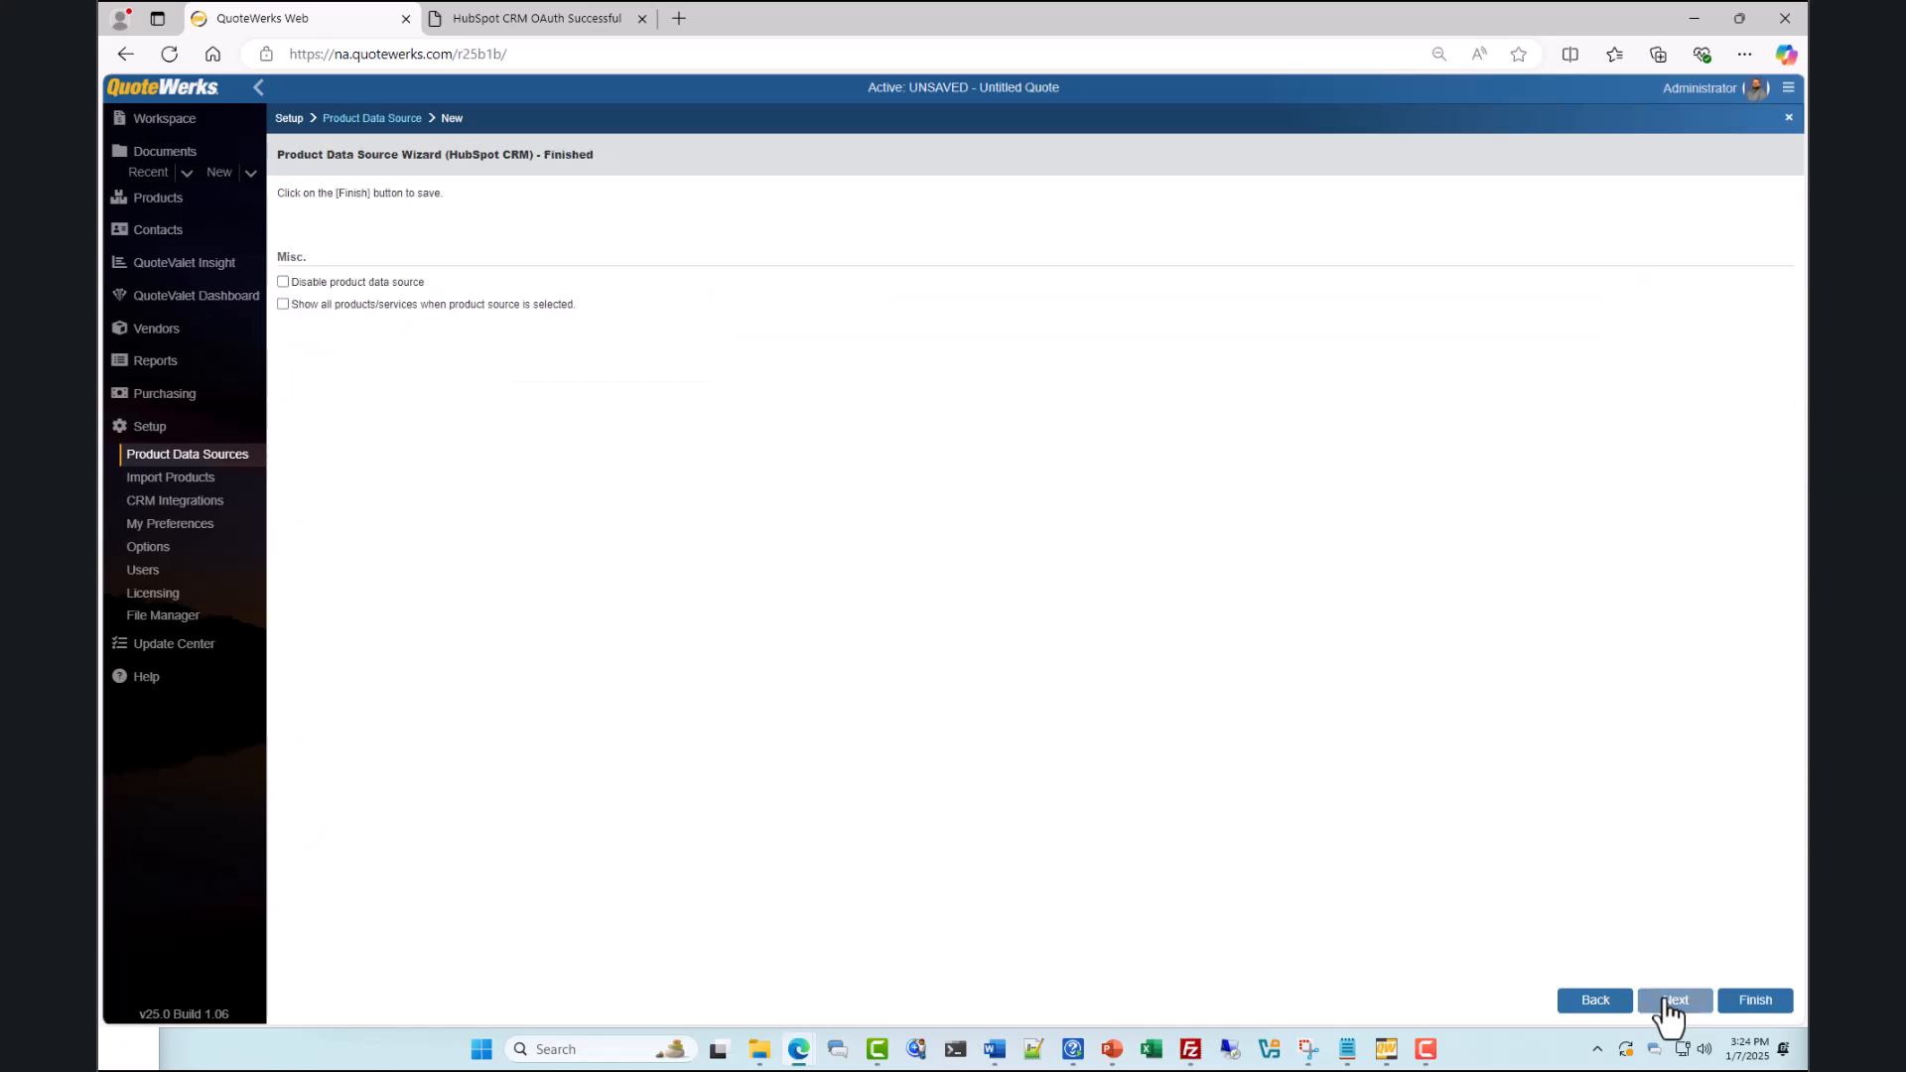
pyautogui.click(1739, 1001)
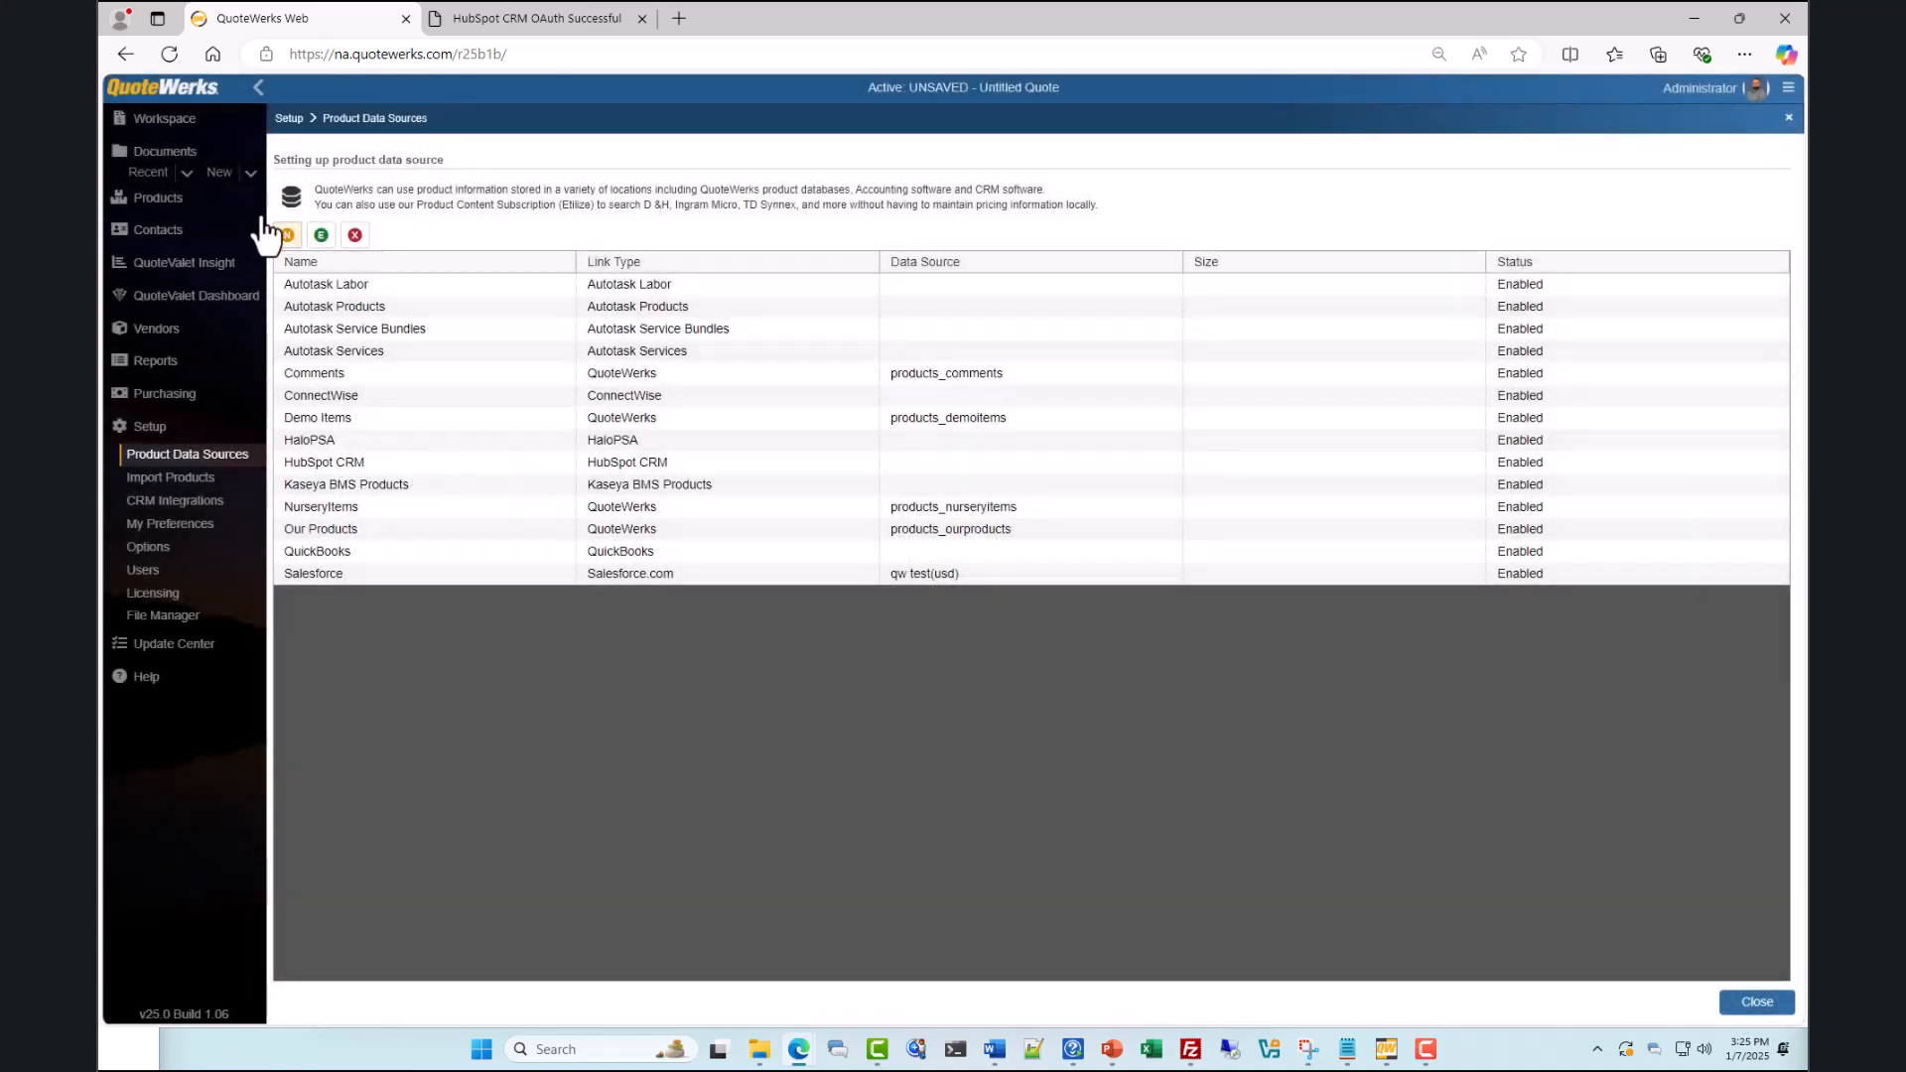
# Open the product lookup from the quote workspace and display the HubSpot CRM product database
pyautogui.click(209, 123)
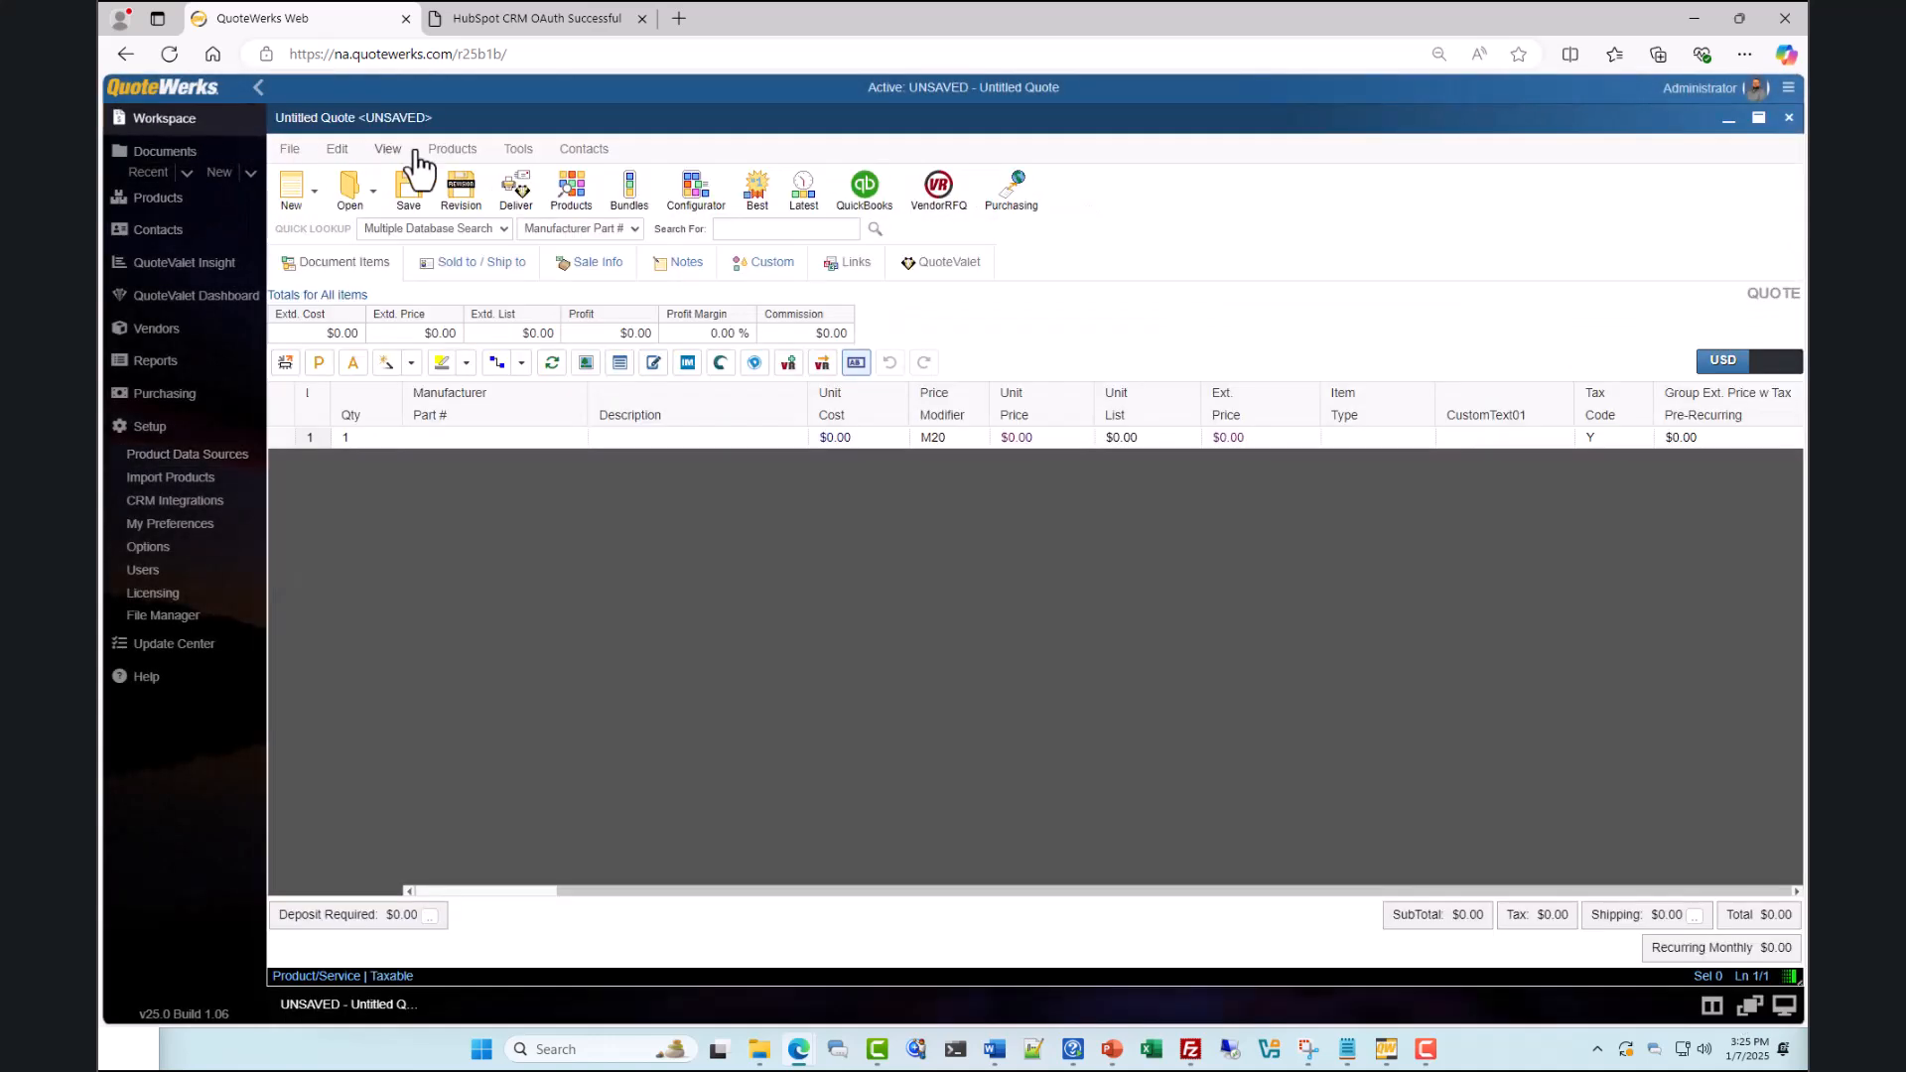
pyautogui.click(572, 193)
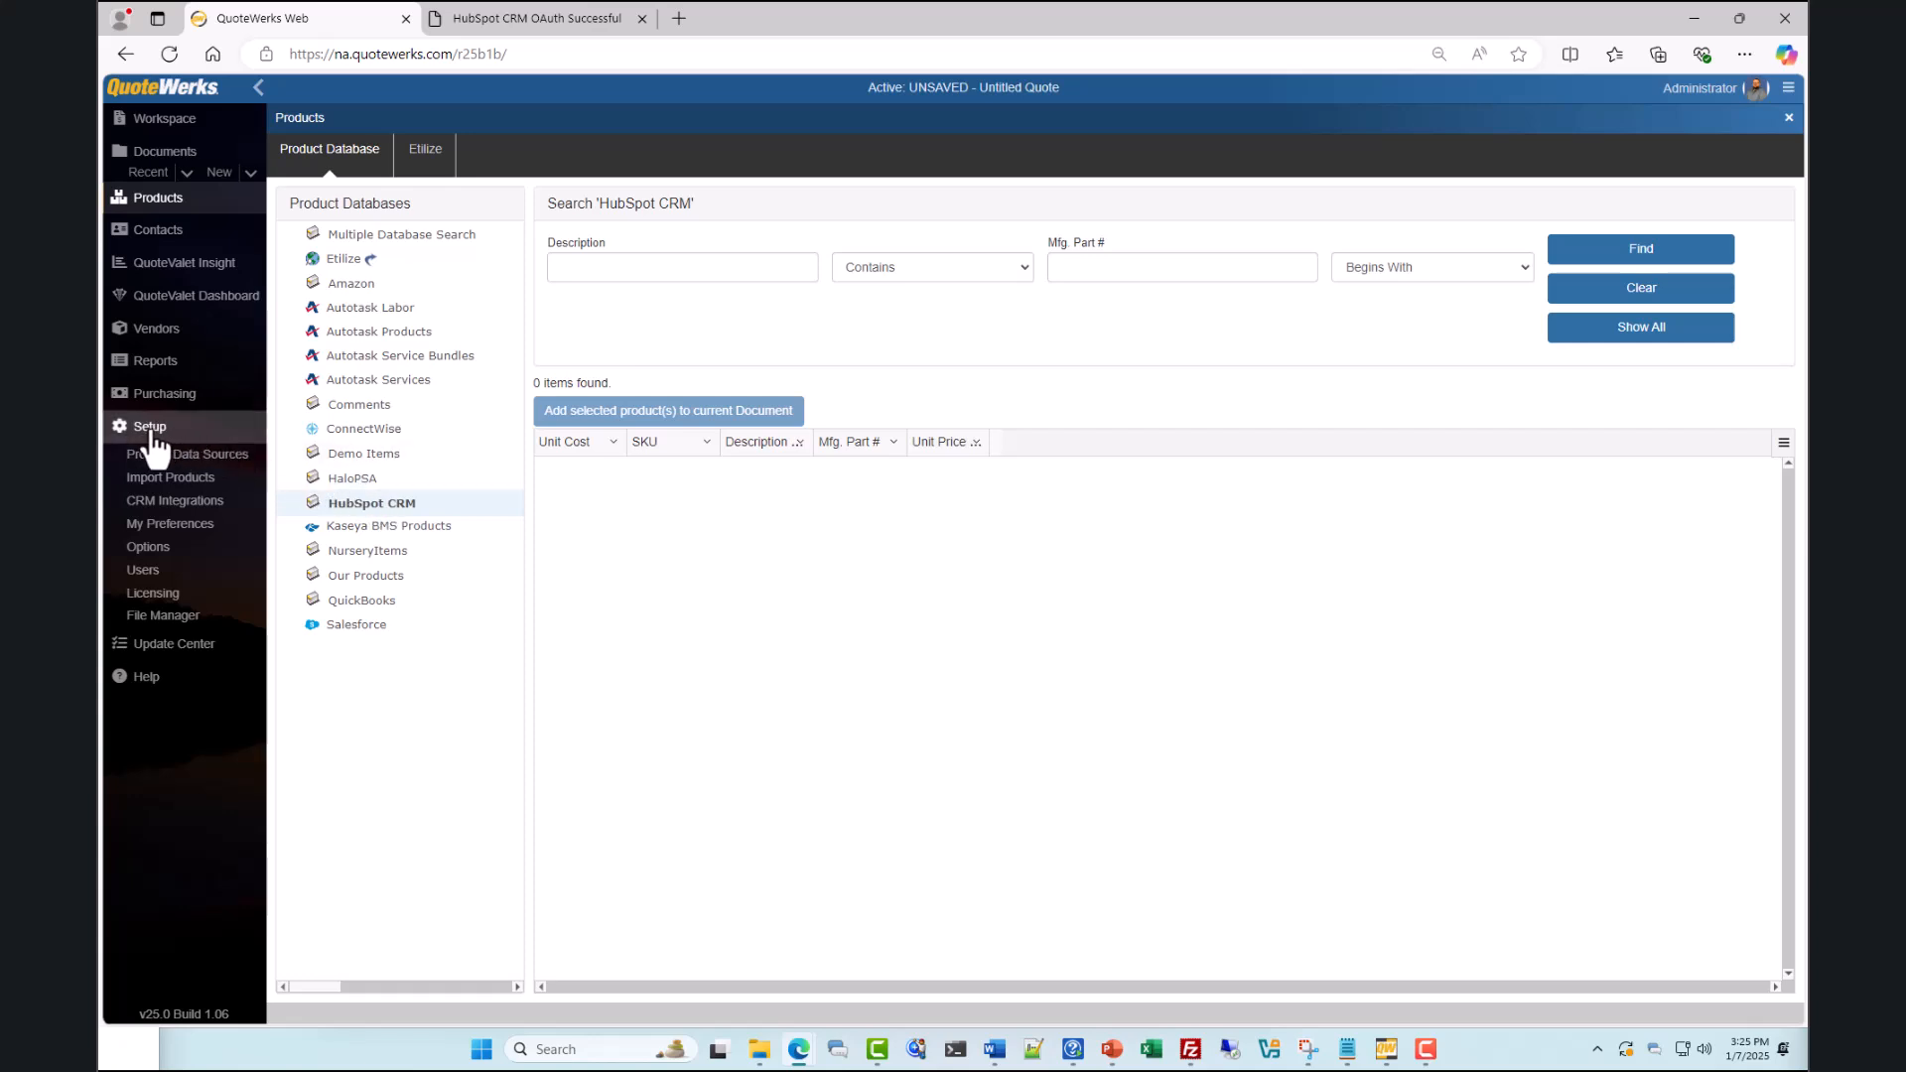
# Request HubSpot user access from the Contact Manager section of My Preferences, authorize the HubSpot account, and return to QuoteWerks Web
pyautogui.click(156, 526)
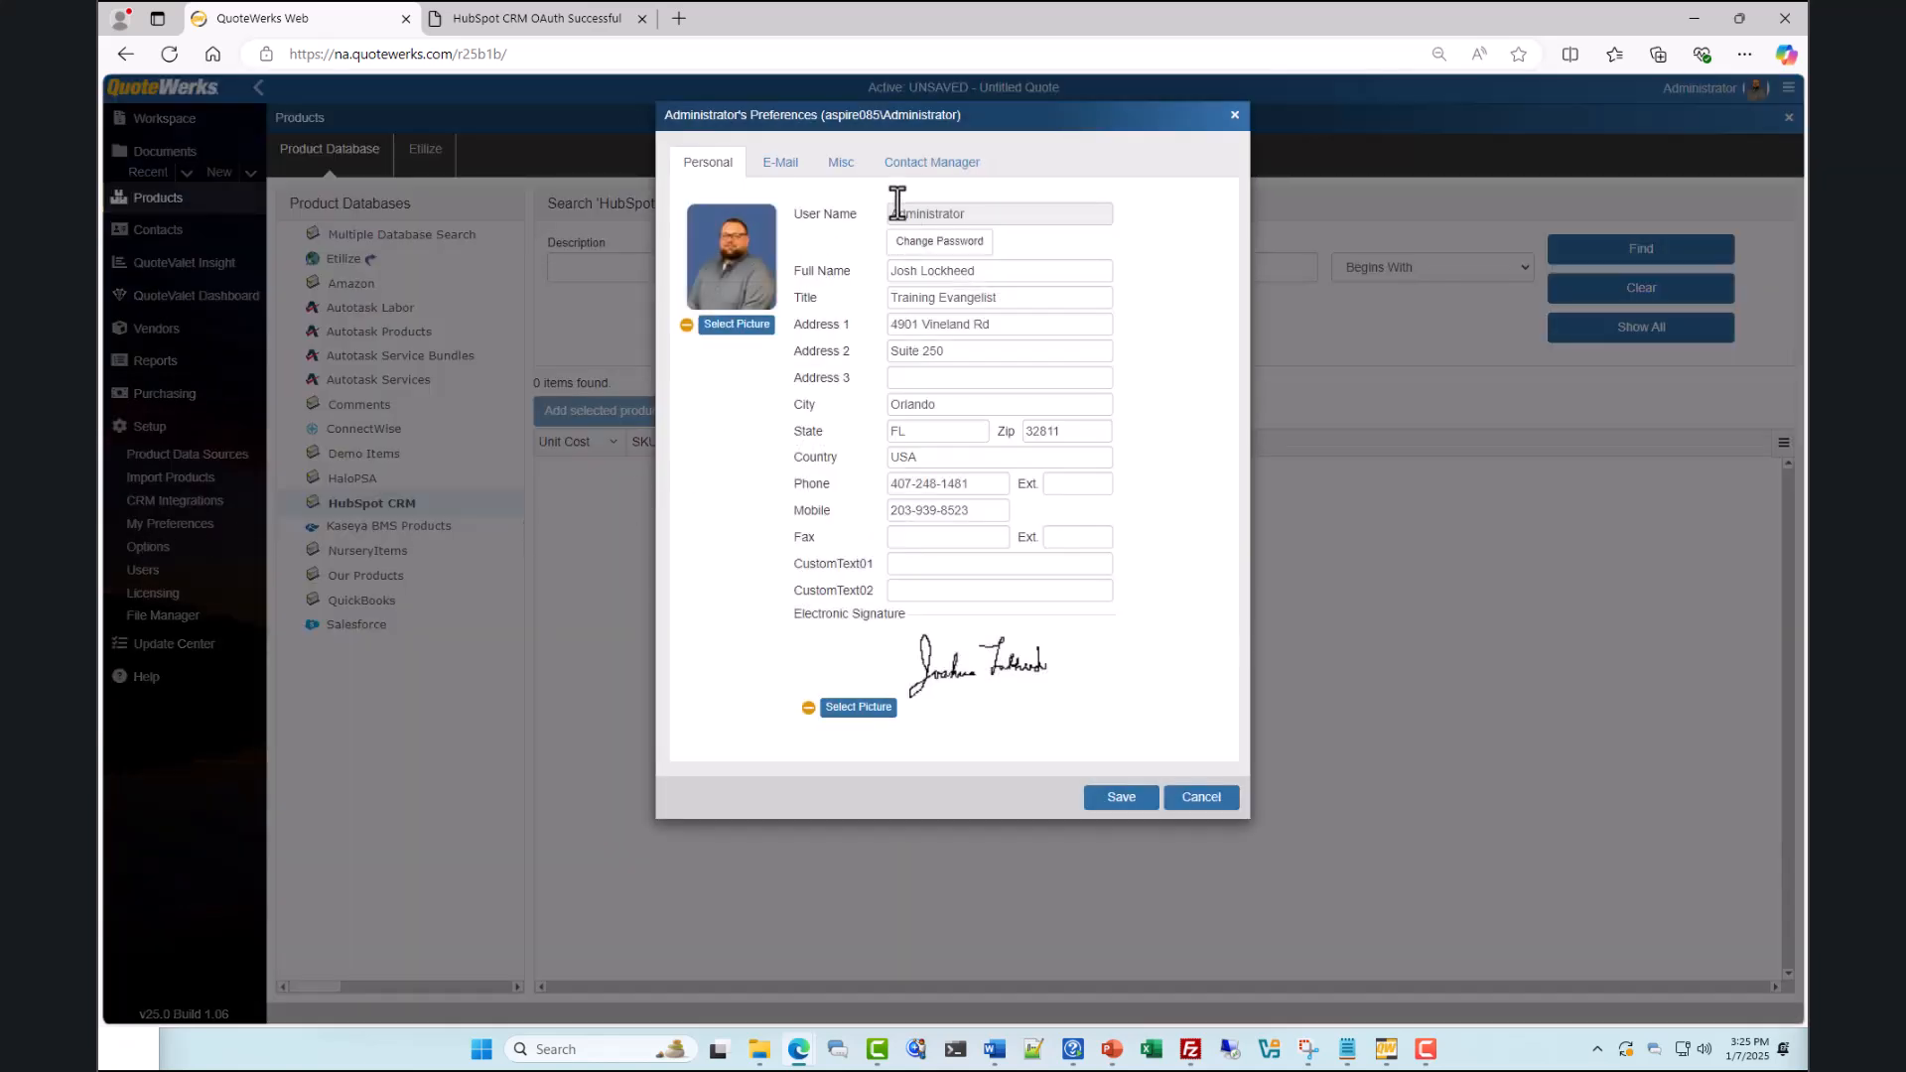
pyautogui.click(922, 167)
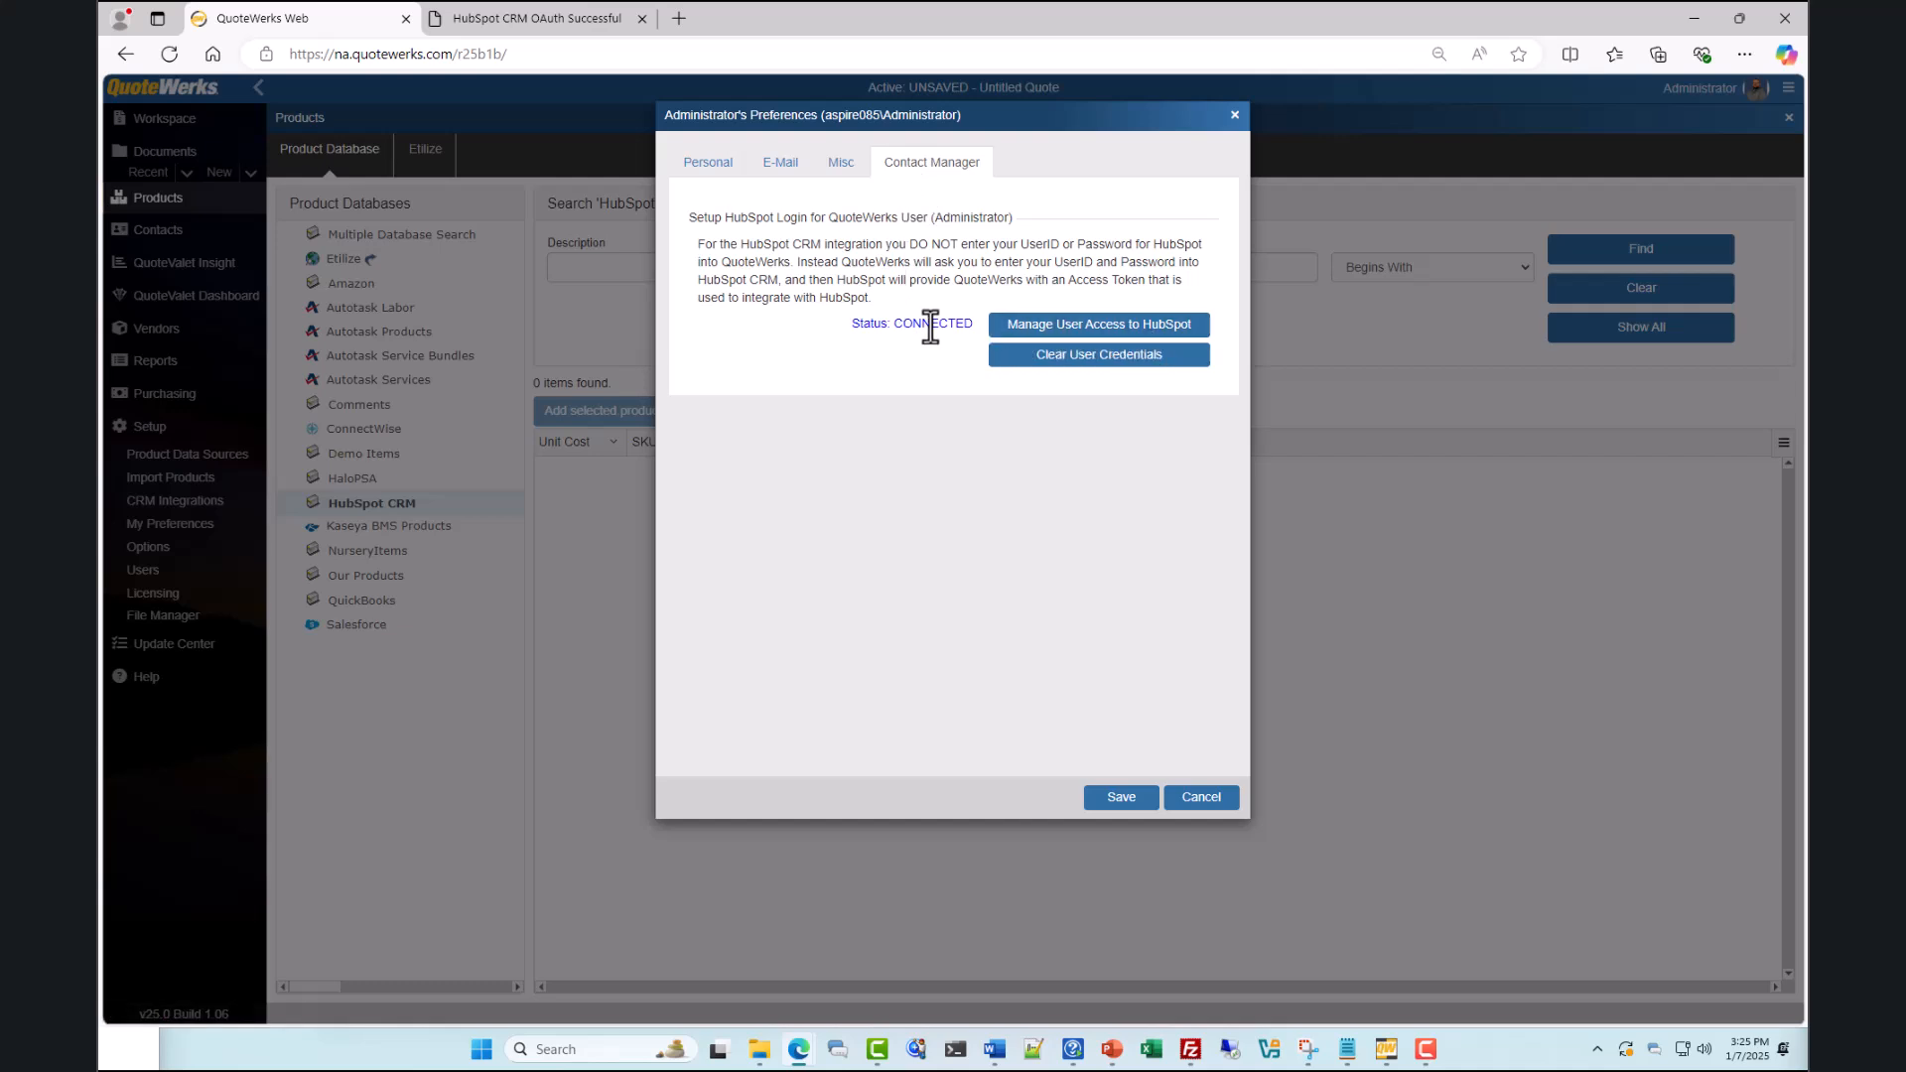
pyautogui.click(1093, 331)
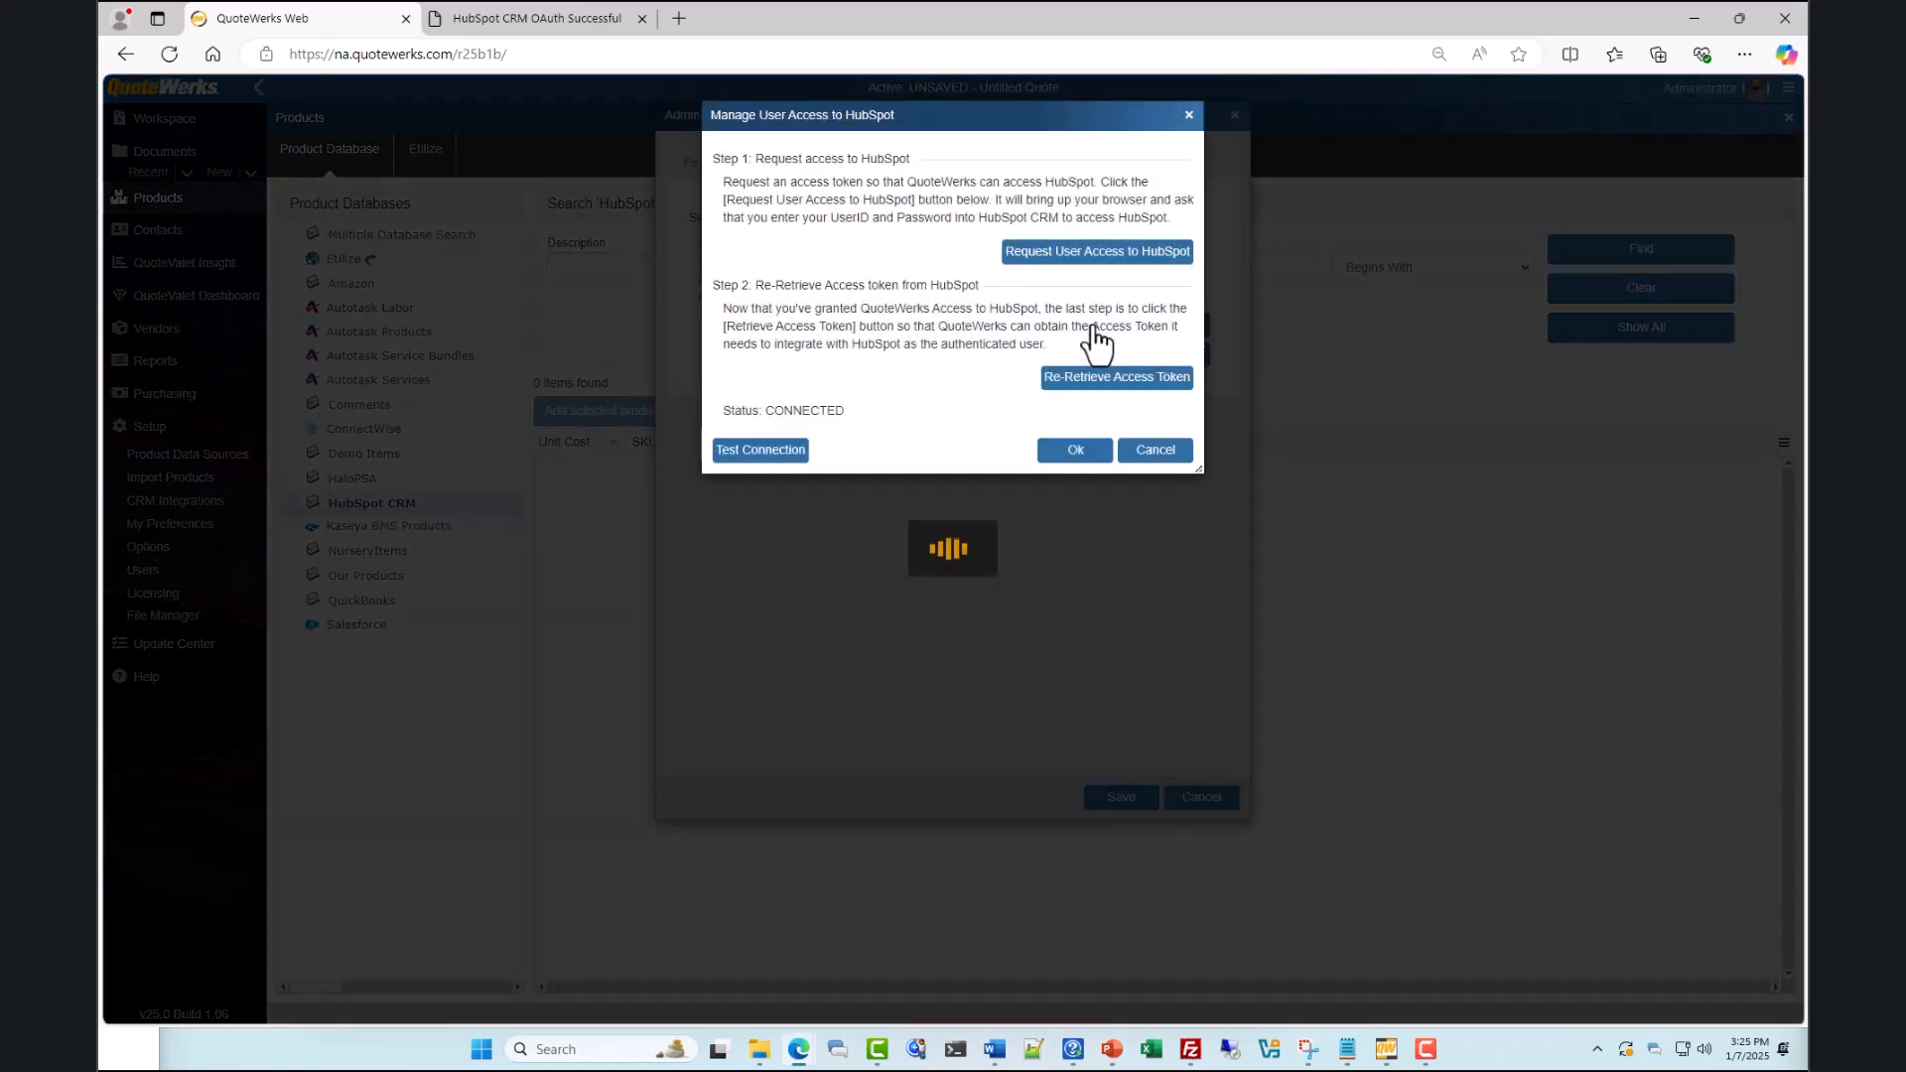
pyautogui.click(1097, 260)
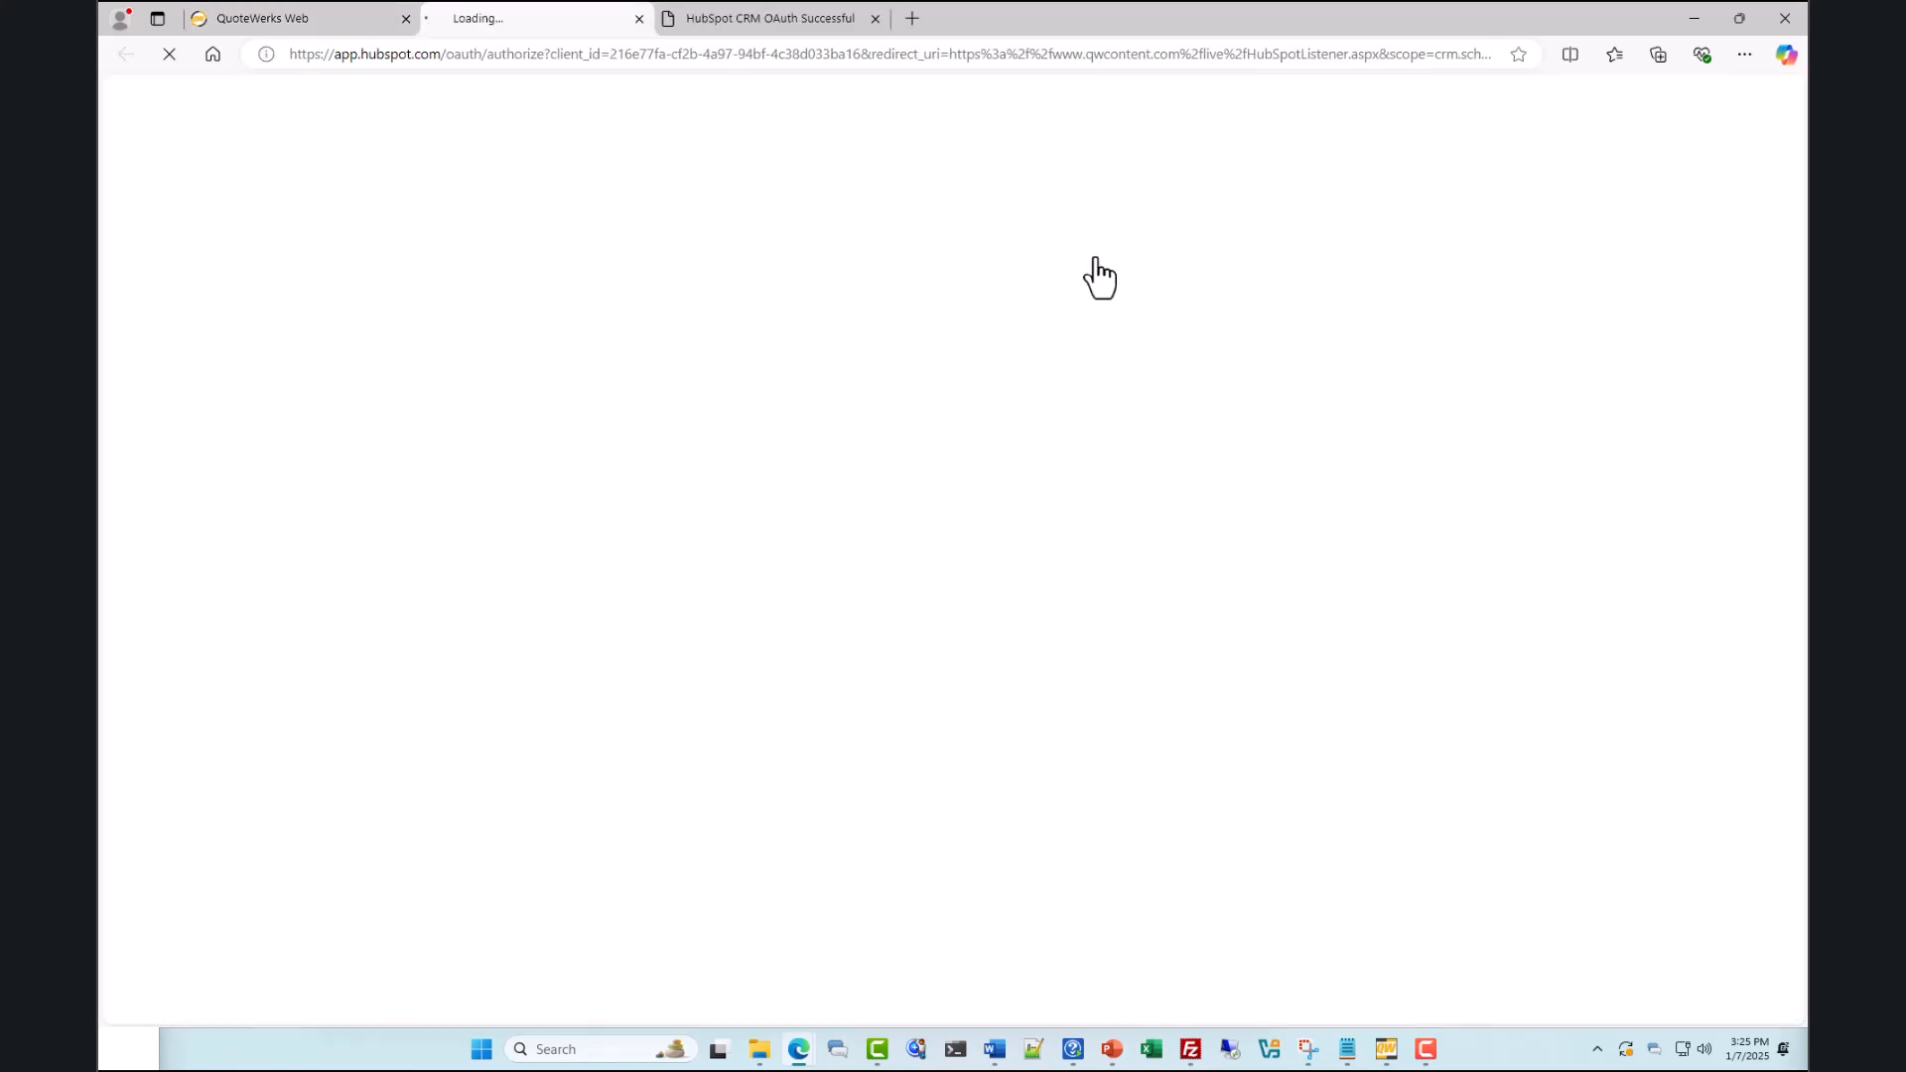
pyautogui.click(670, 564)
pyautogui.click(683, 653)
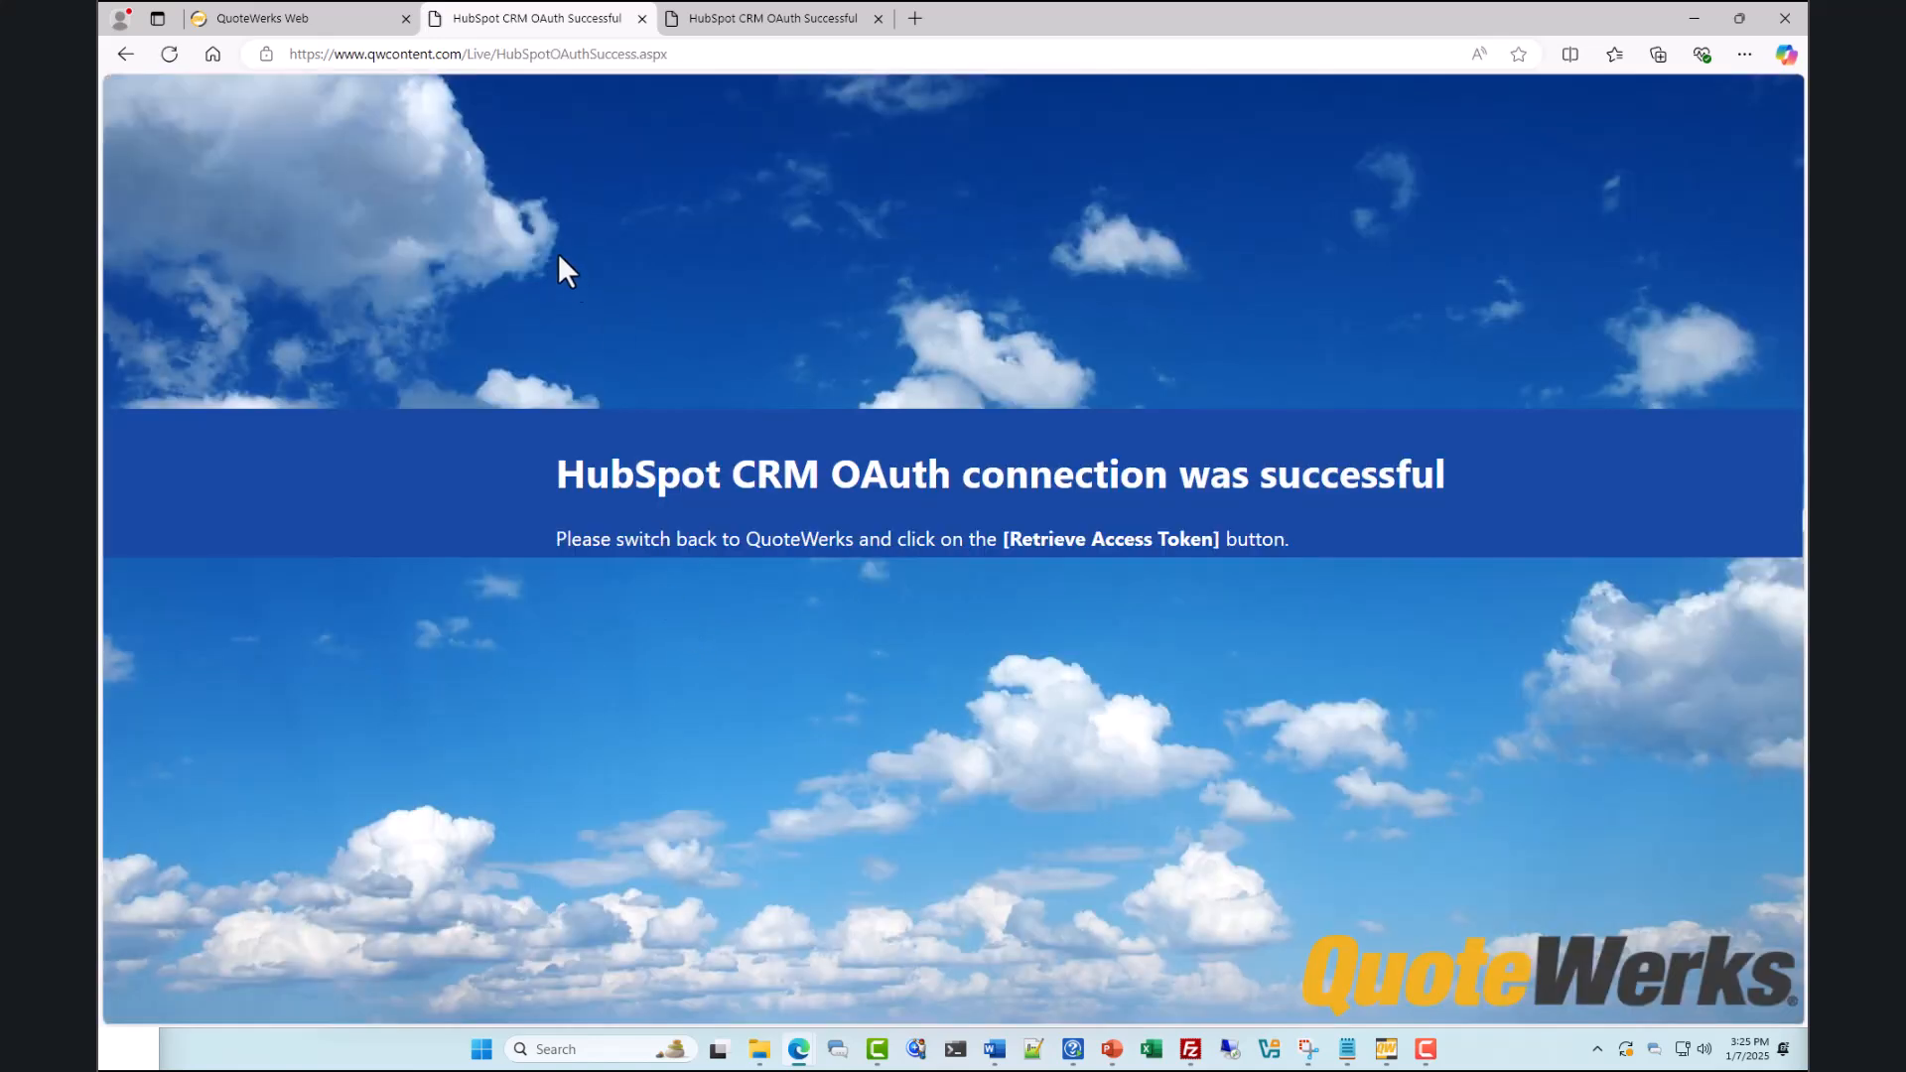
pyautogui.click(365, 21)
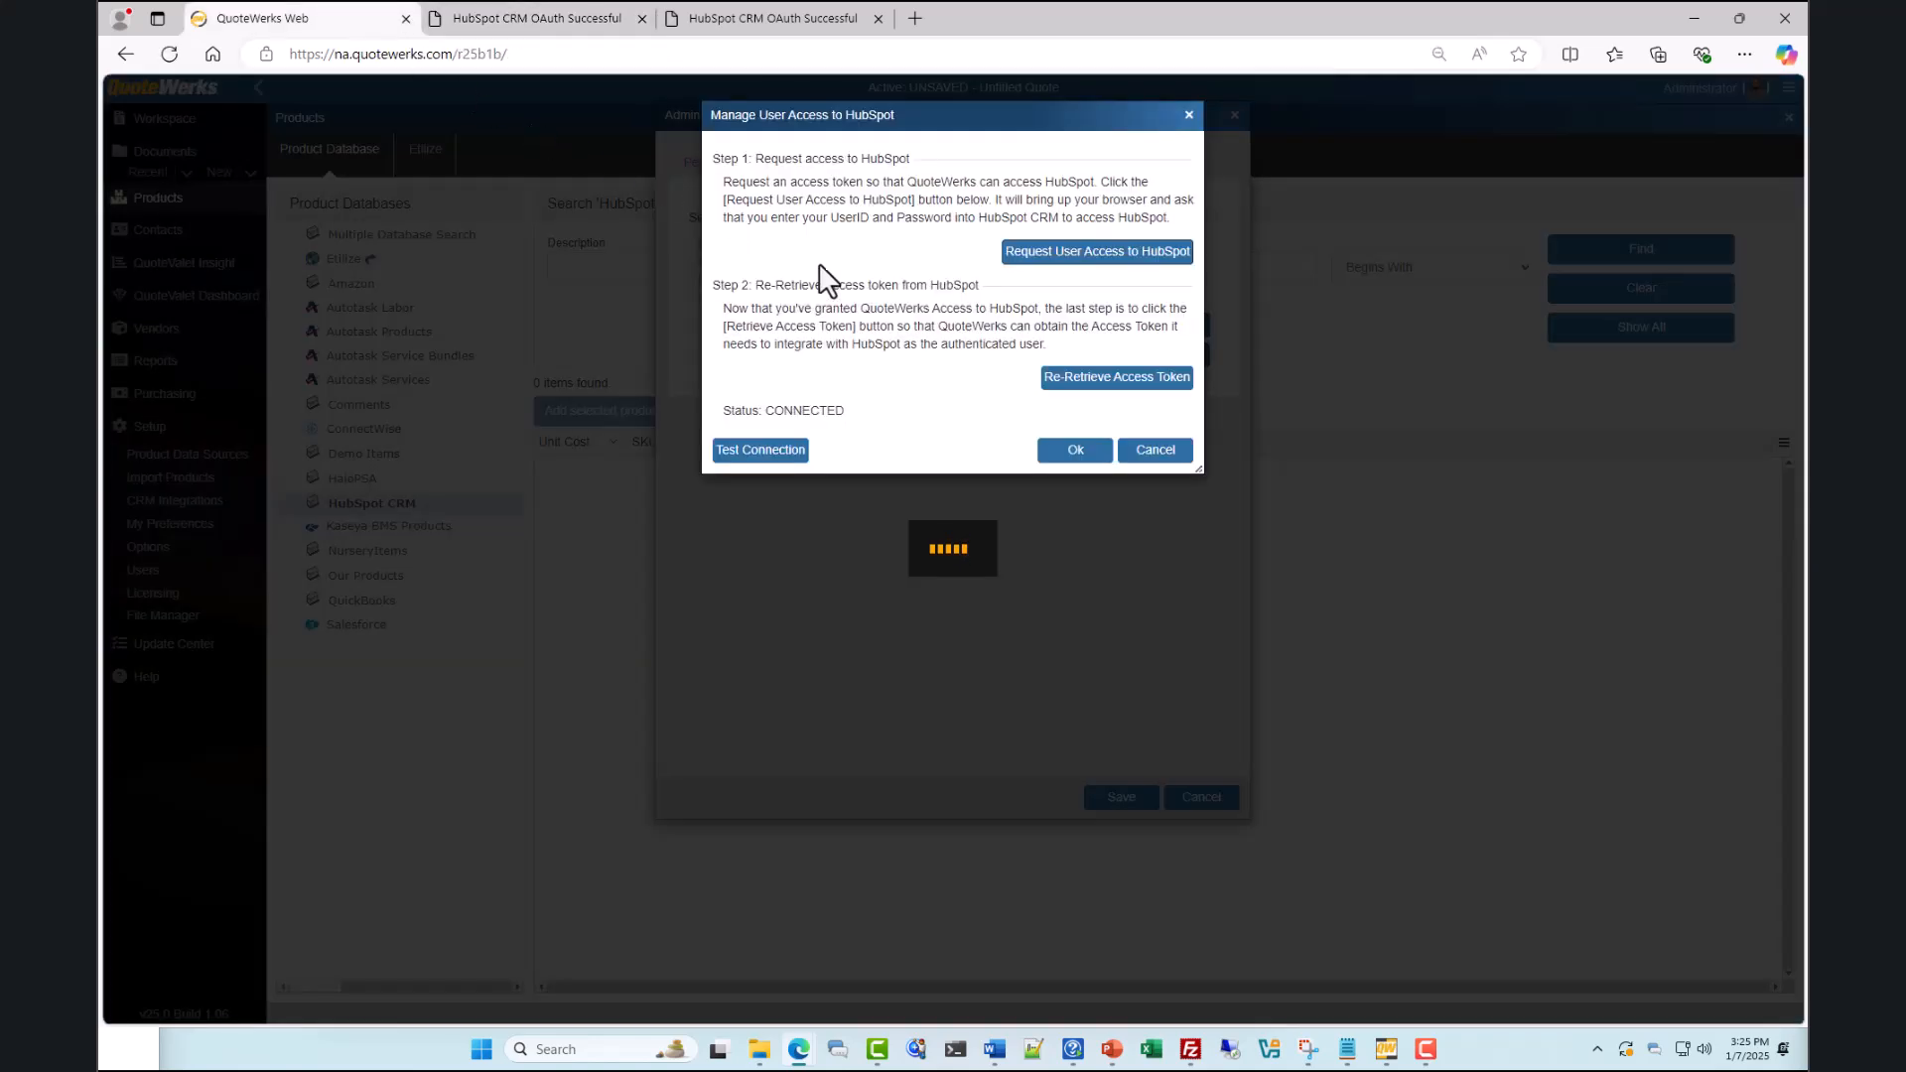
# Test the HubSpot connection for the current QuoteWerks user and dismiss the test message
pyautogui.click(802, 450)
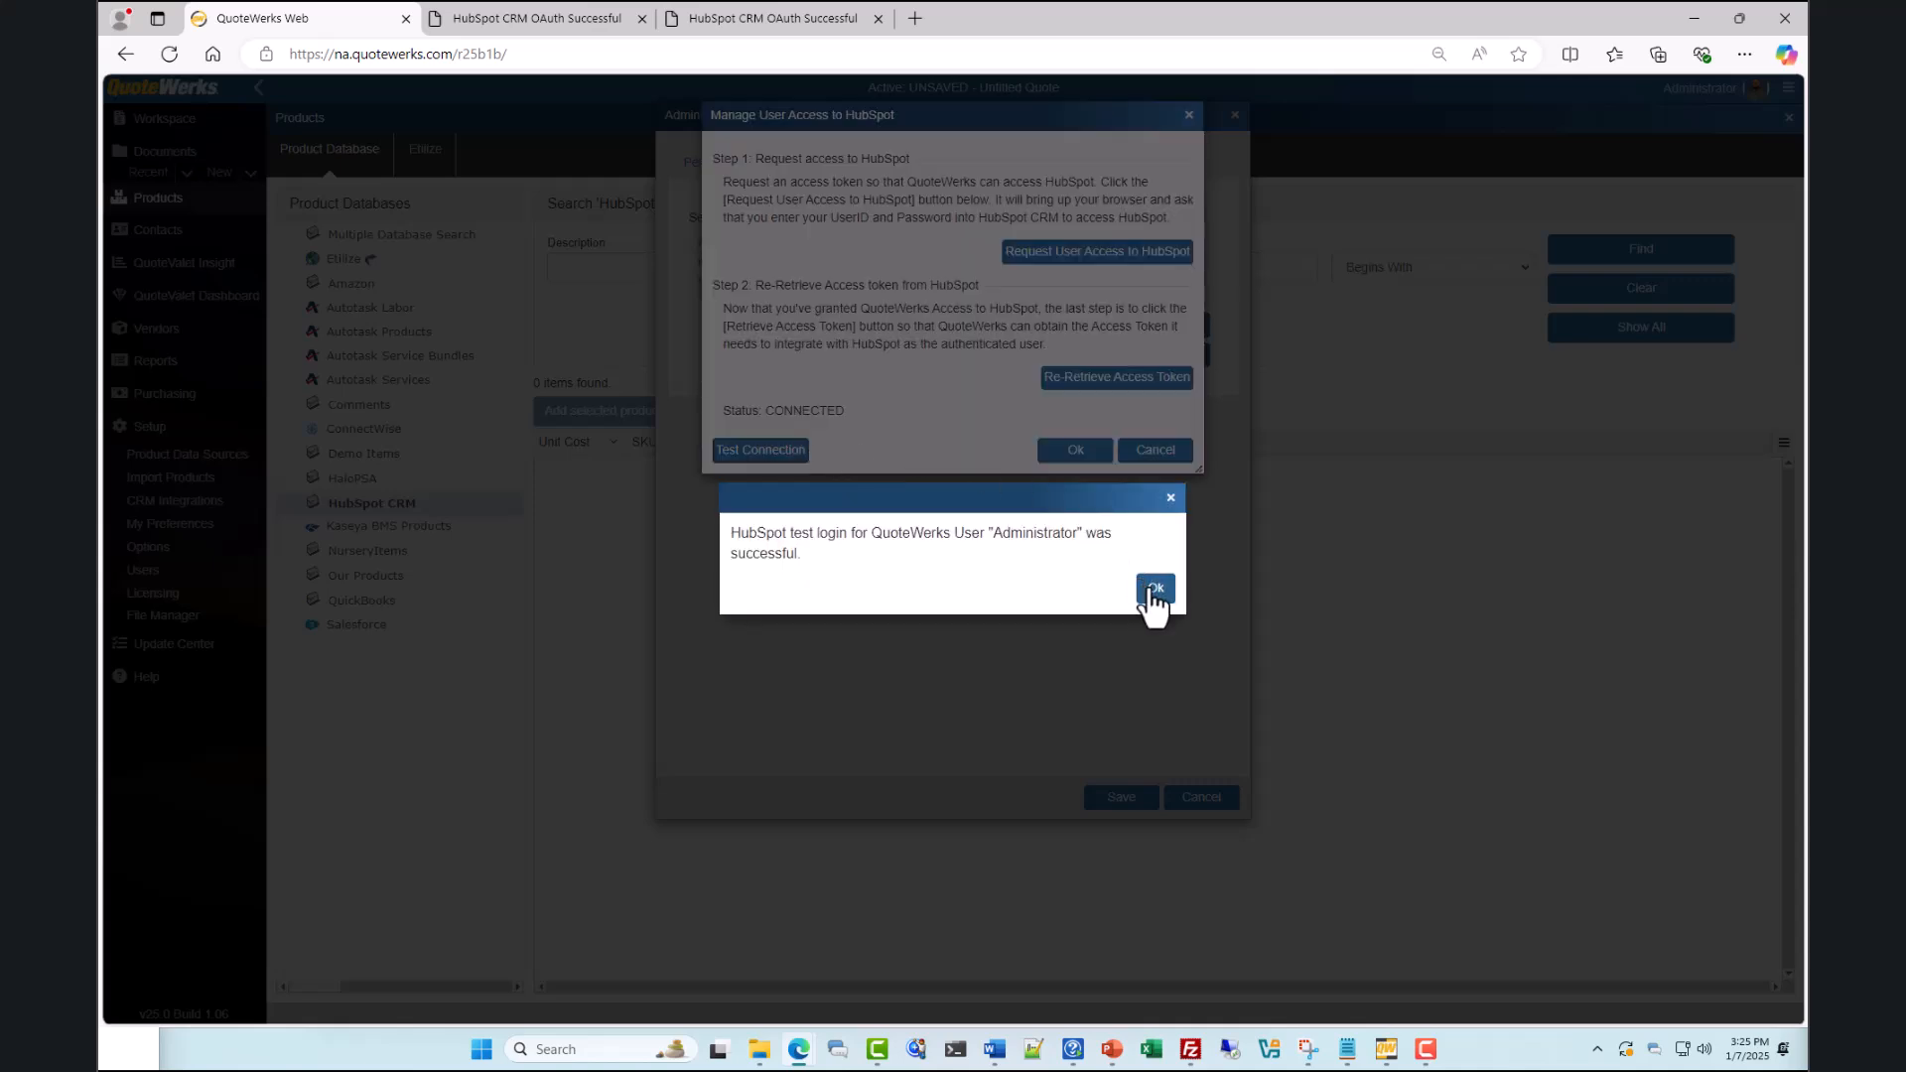
pyautogui.click(1154, 590)
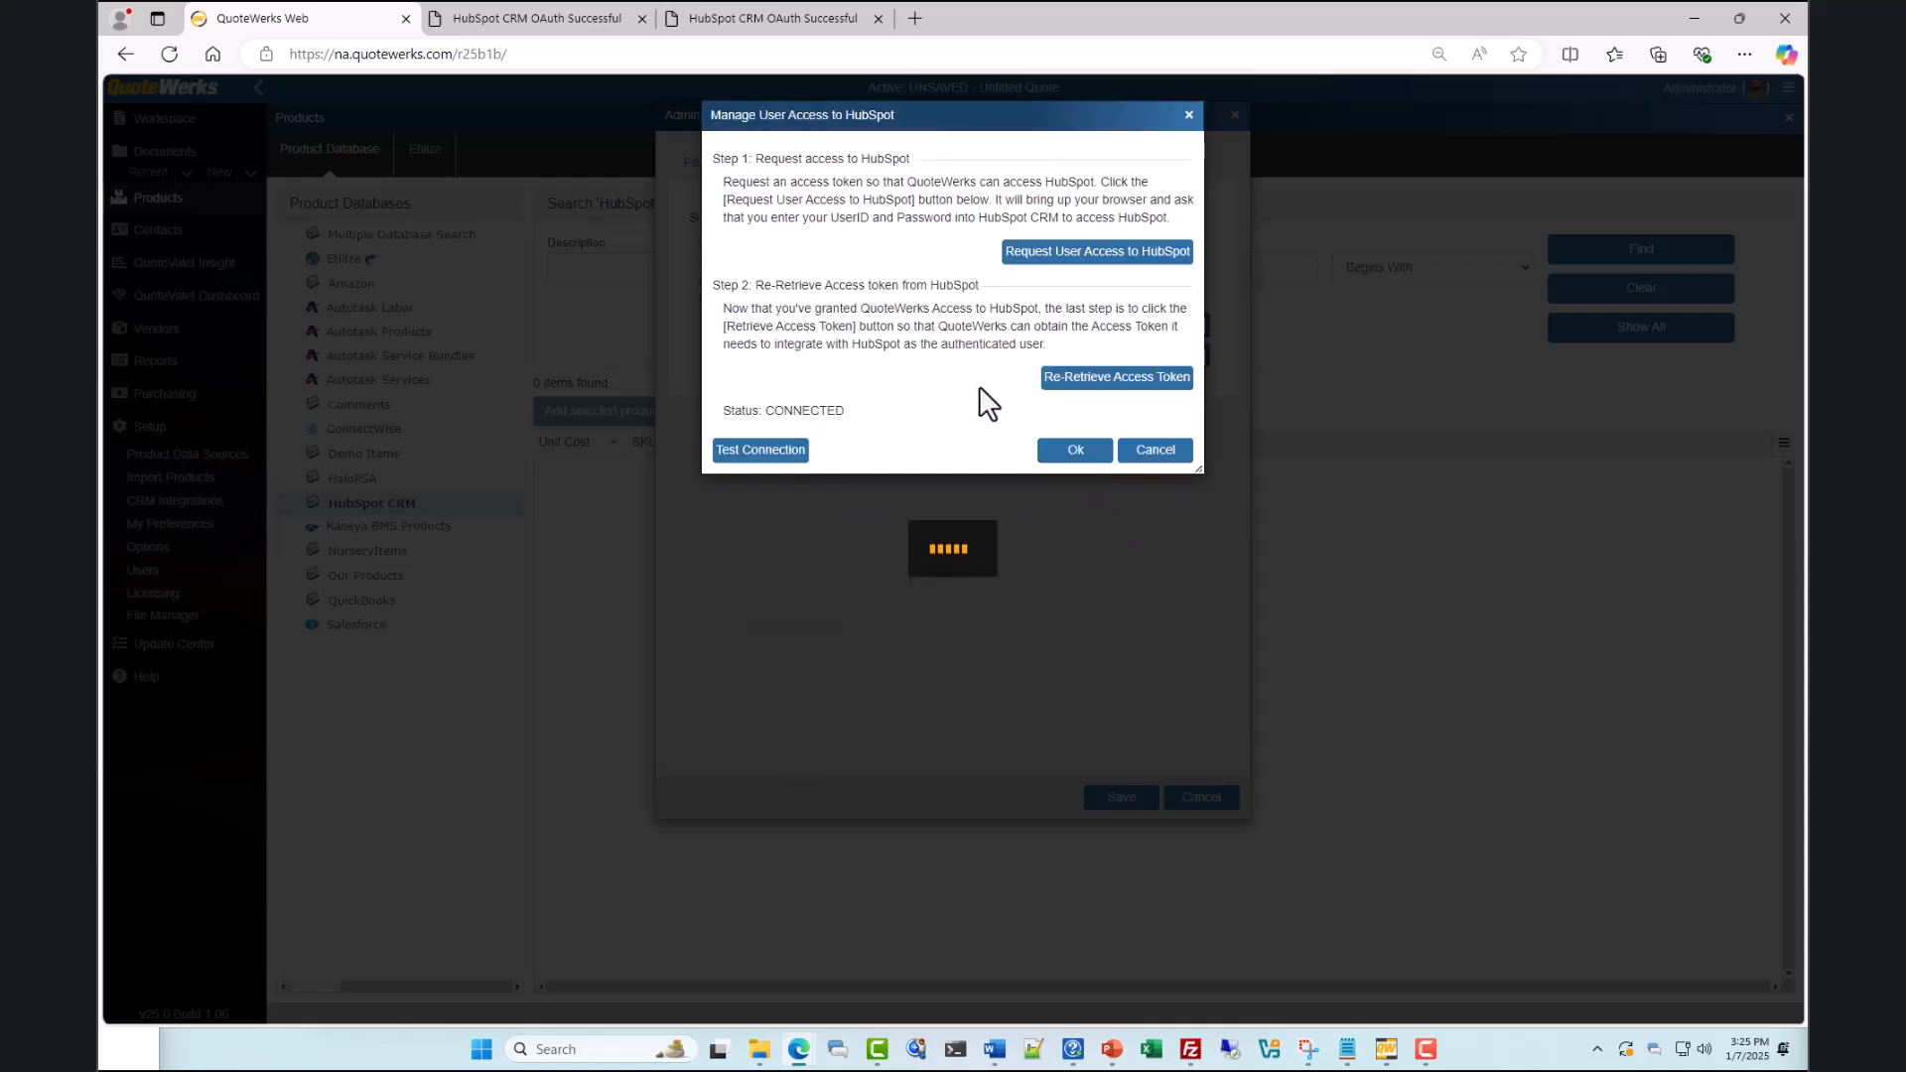